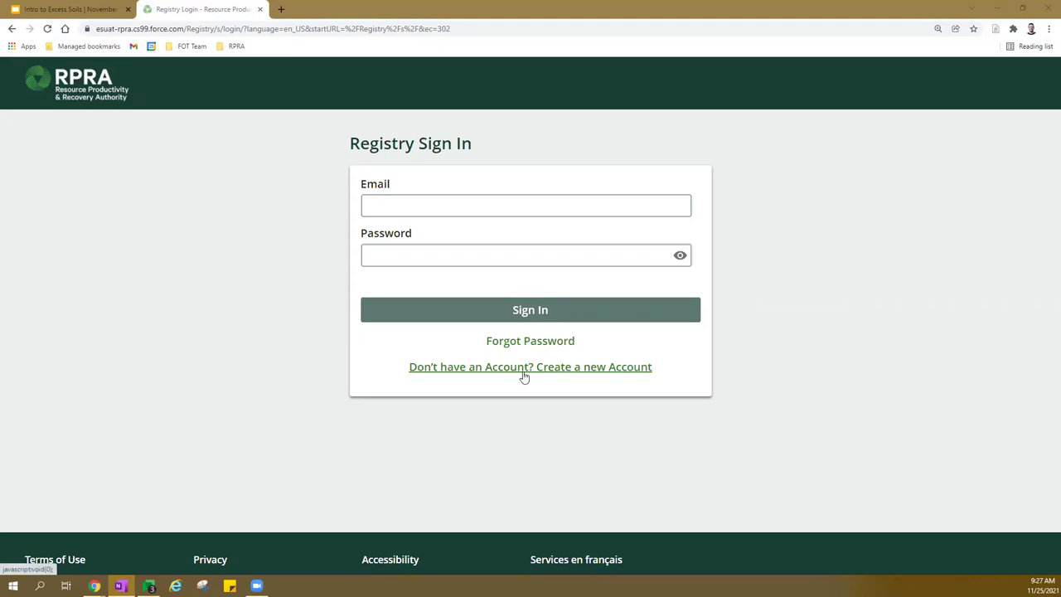
Open the new account registration form from the sign-in page.
{"action": "left_click", "coordinate": [530, 369]}
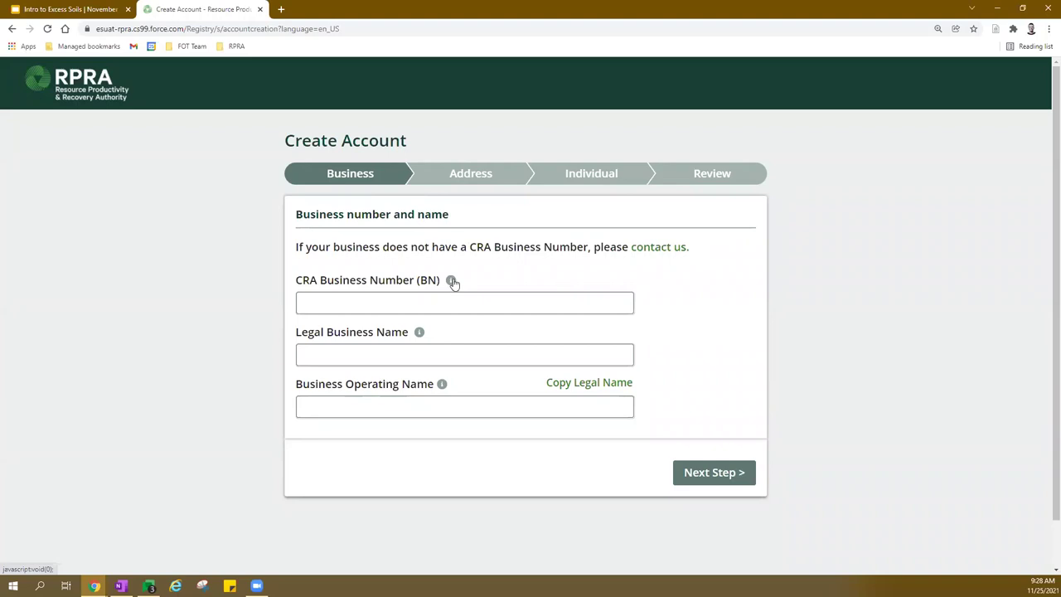
{"action": "mouse_move", "coordinate": [453, 284]}
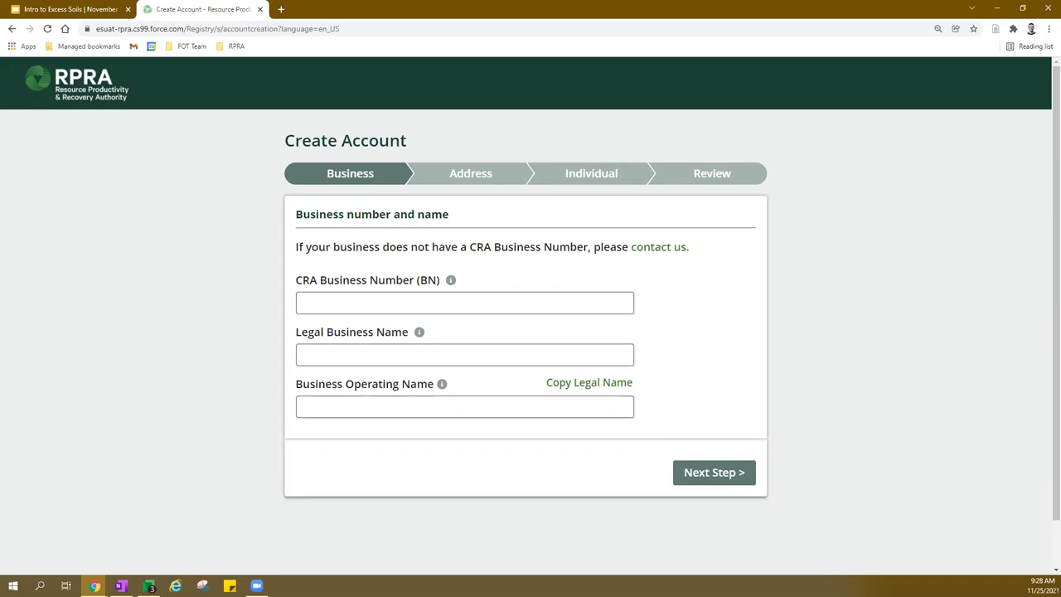
Enter the CRA business number and legal name Bob's Soil Co, copy it as operating name, and continue.
{"action": "left_click", "coordinate": [385, 294]}
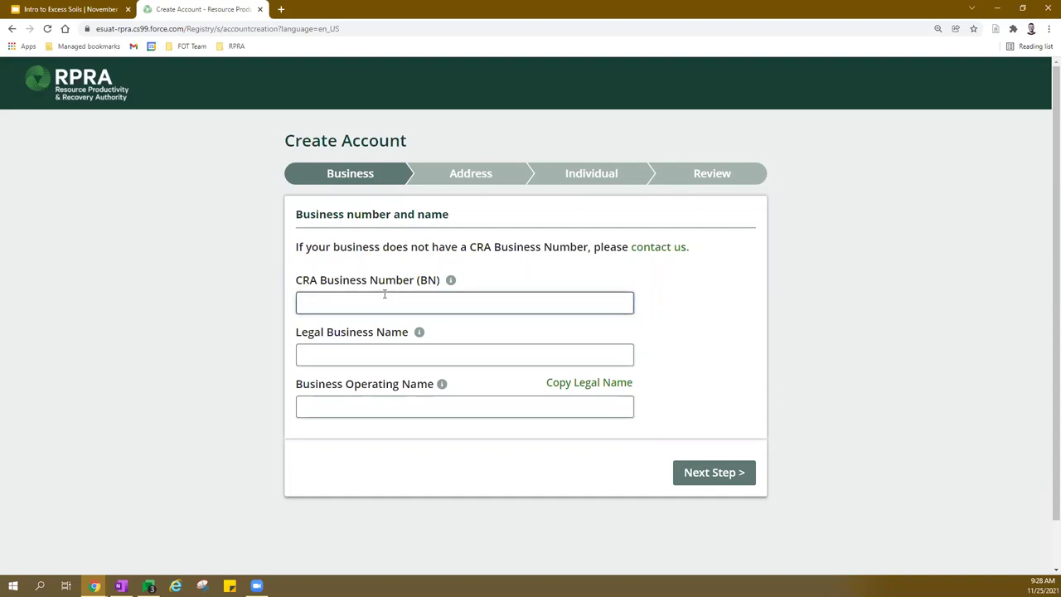
{"action": "key", "text": "Tab"}
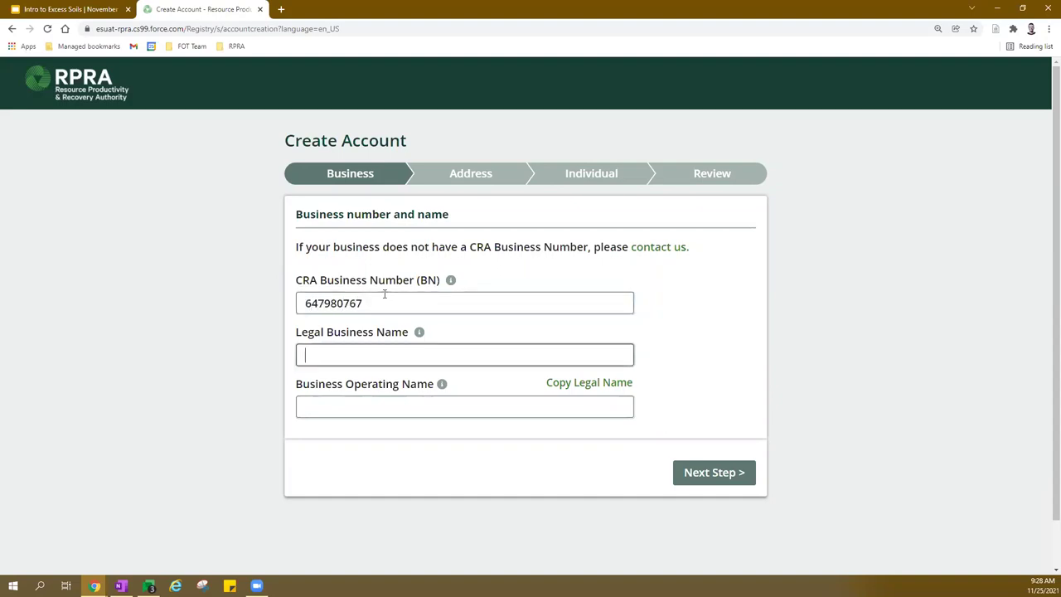
{"action": "type", "text": "Bob's Soil Co"}
{"action": "scroll", "coordinate": [756, 337], "scroll_direction": "down", "scroll_amount": 1}
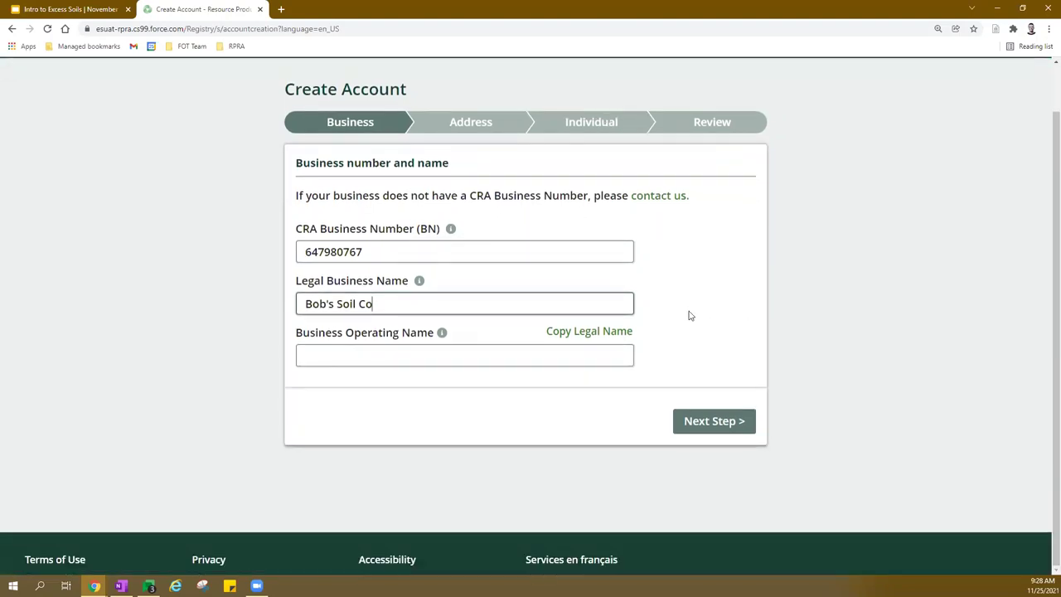
{"action": "left_click", "coordinate": [614, 330]}
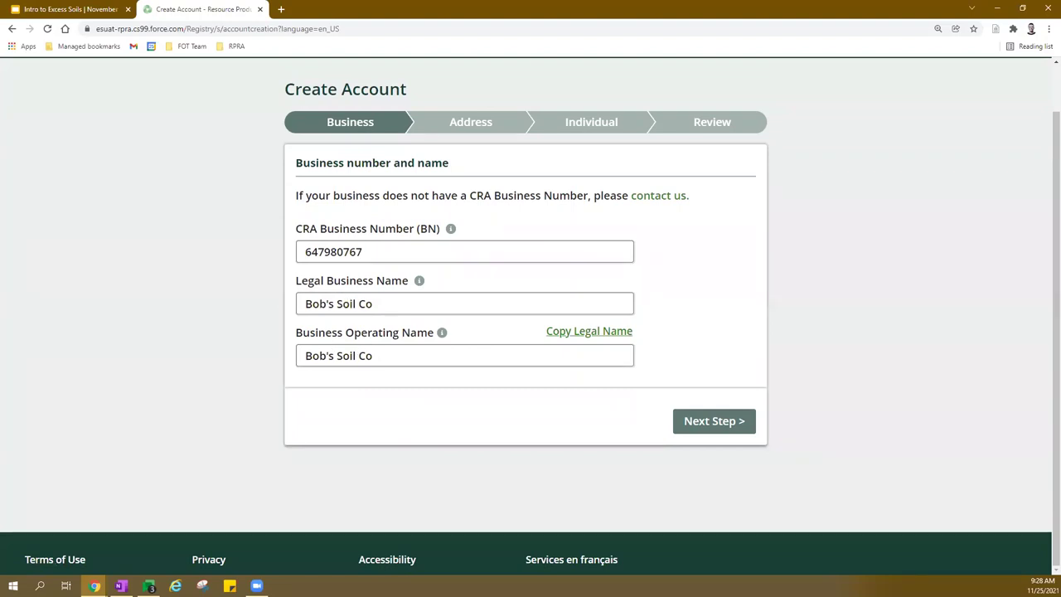
{"action": "left_click", "coordinate": [710, 421]}
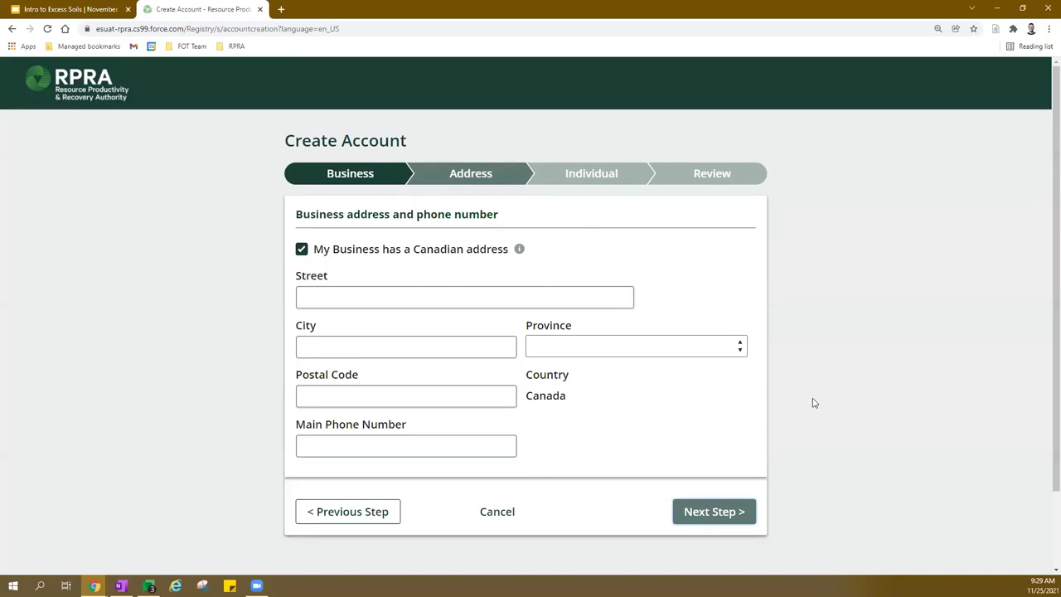
Try advancing with the address empty to reveal the required-field errors, such as Street is required.
{"action": "left_click", "coordinate": [725, 513]}
{"action": "scroll", "coordinate": [845, 336], "scroll_direction": "down", "scroll_amount": 2}
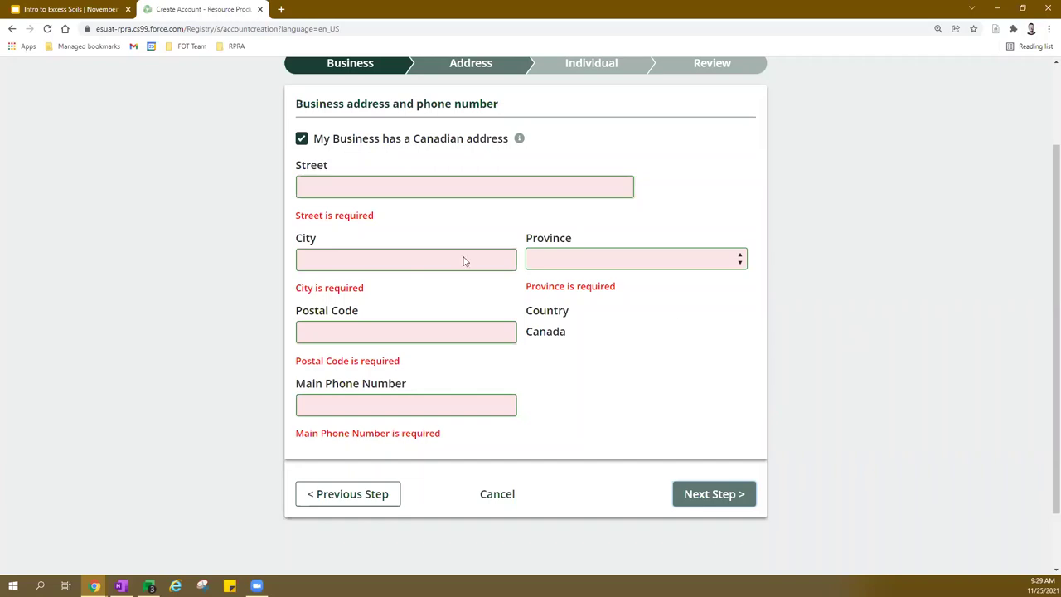
{"action": "double_click", "coordinate": [357, 216]}
{"action": "left_click", "coordinate": [357, 217]}
{"action": "left_click", "coordinate": [398, 227]}
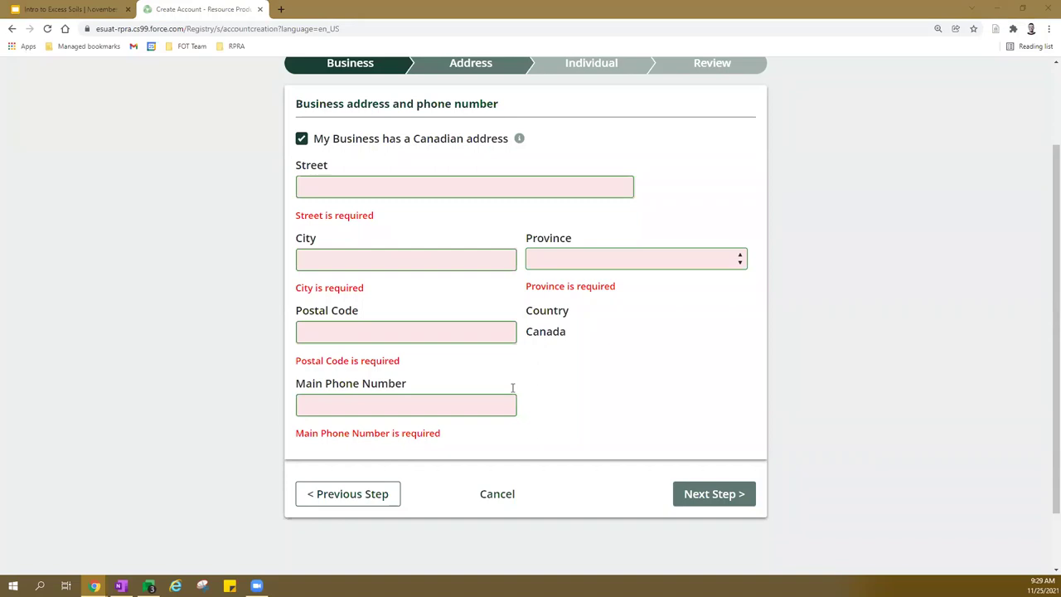
Fill in the business street, city Toronto, province Ontario, postal code and main phone, then continue.
{"action": "left_click", "coordinate": [406, 193]}
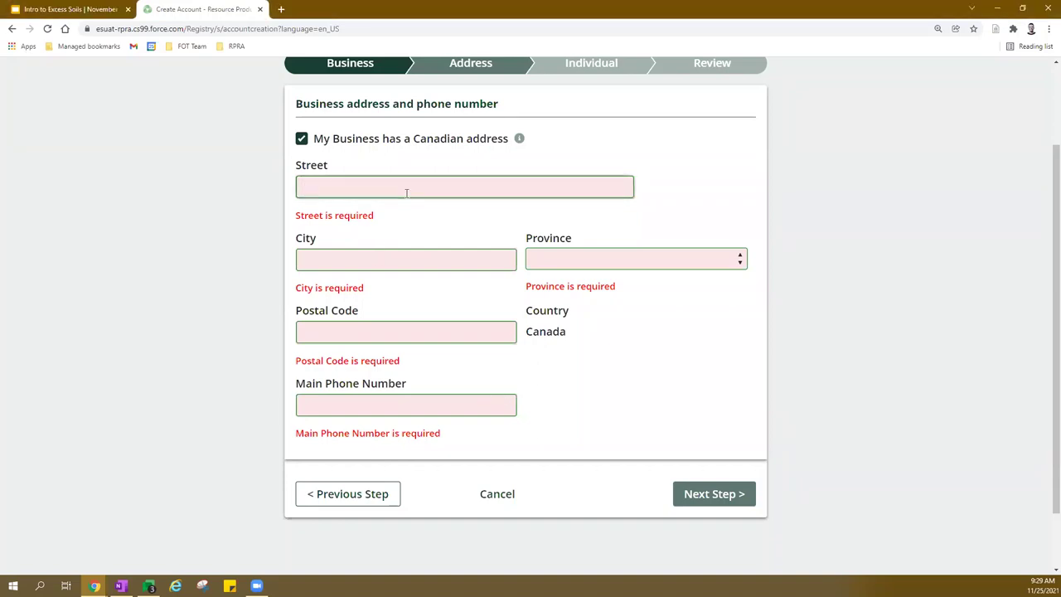
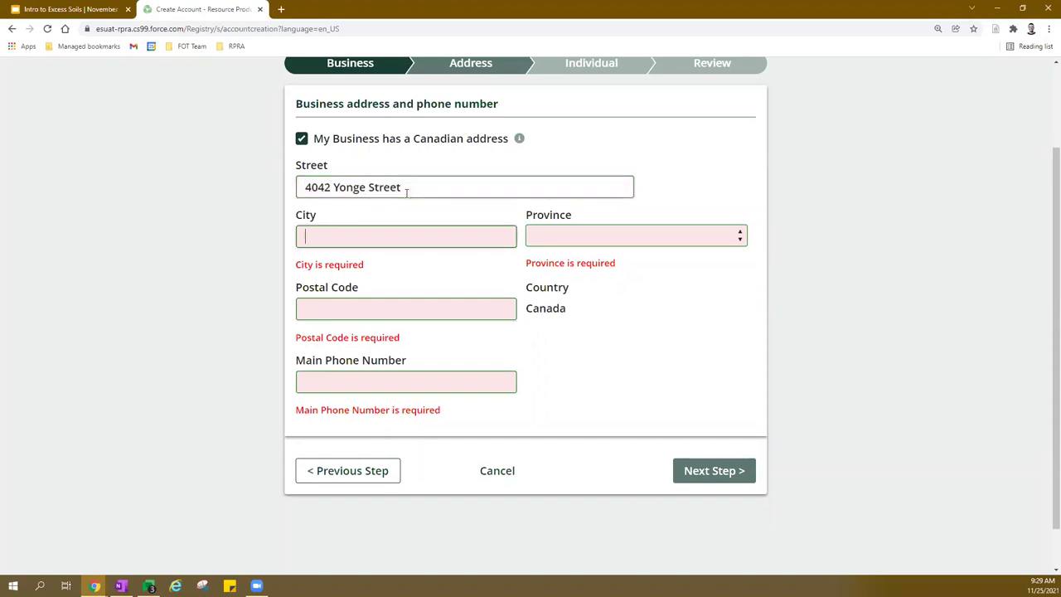
{"action": "key", "text": "Tab"}
{"action": "type", "text": "Toronto"}
{"action": "key", "text": "Tab"}
{"action": "key", "text": "o"}
{"action": "key", "text": "Tab"}
{"action": "type", "text": "M4"}
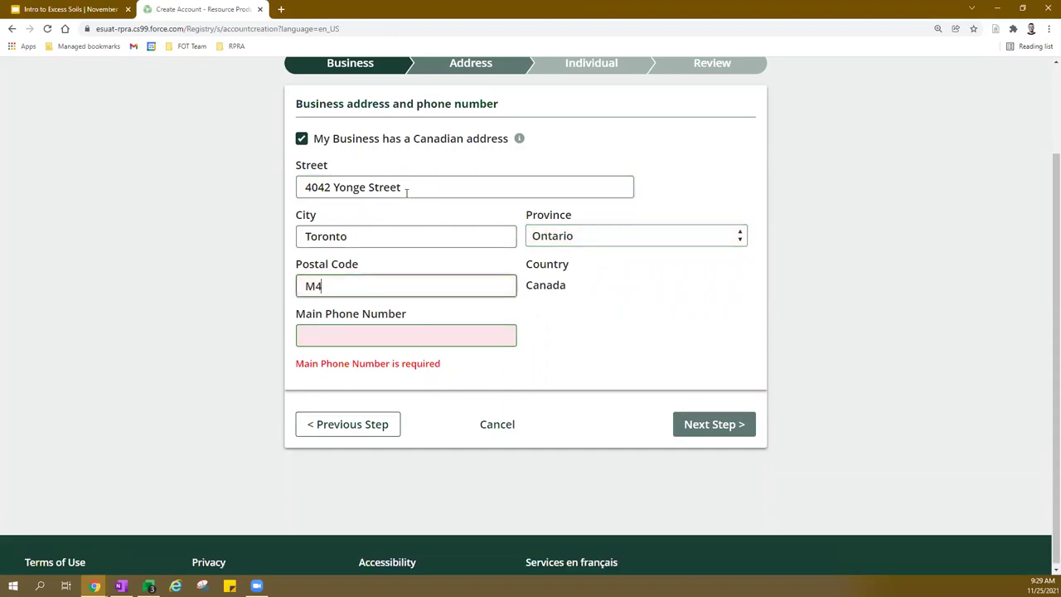
{"action": "type", "text": "W 1J7"}
{"action": "key", "text": "Tab"}
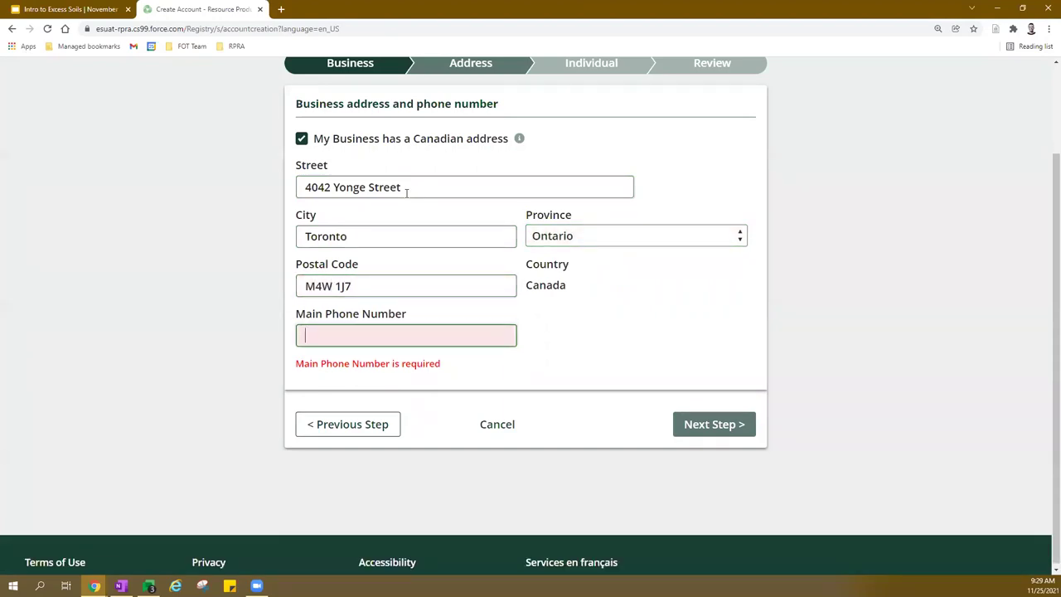
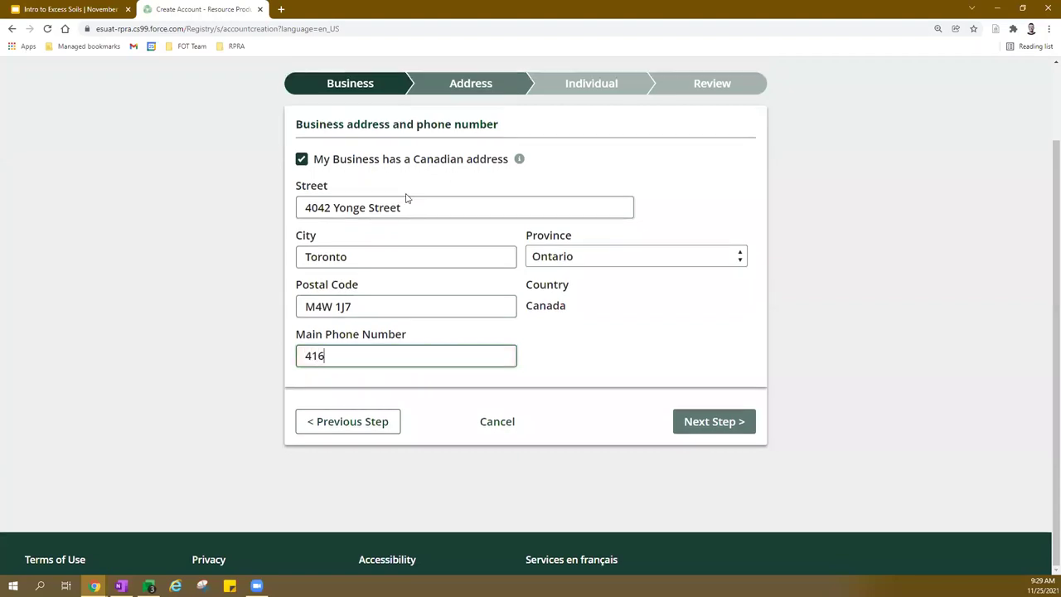
{"action": "left_click", "coordinate": [712, 427]}
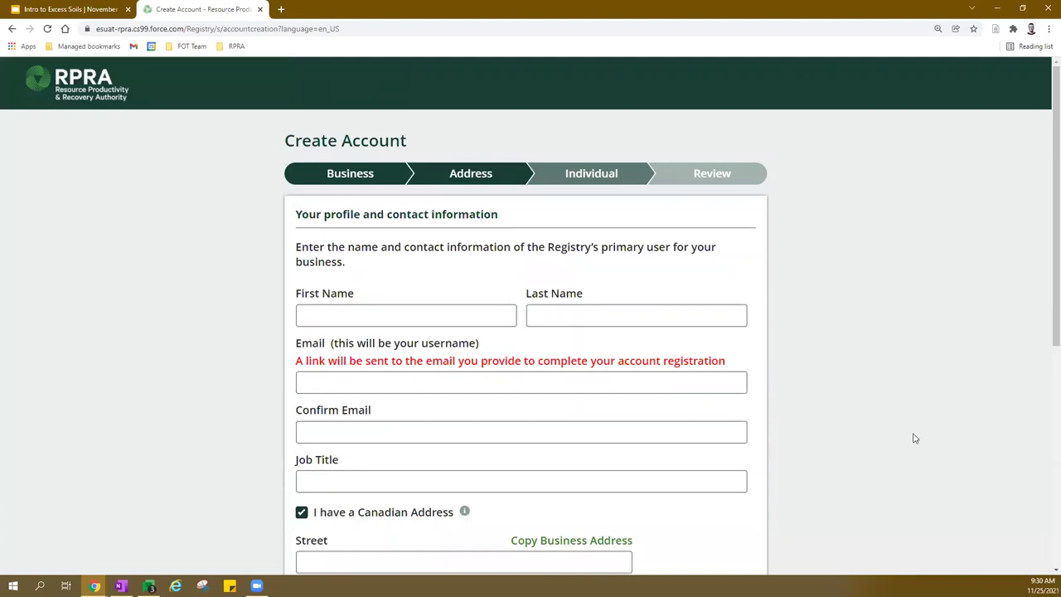
Check the registration-email note and scroll through the Individual step's profile fields.
{"action": "triple_click", "coordinate": [563, 361]}
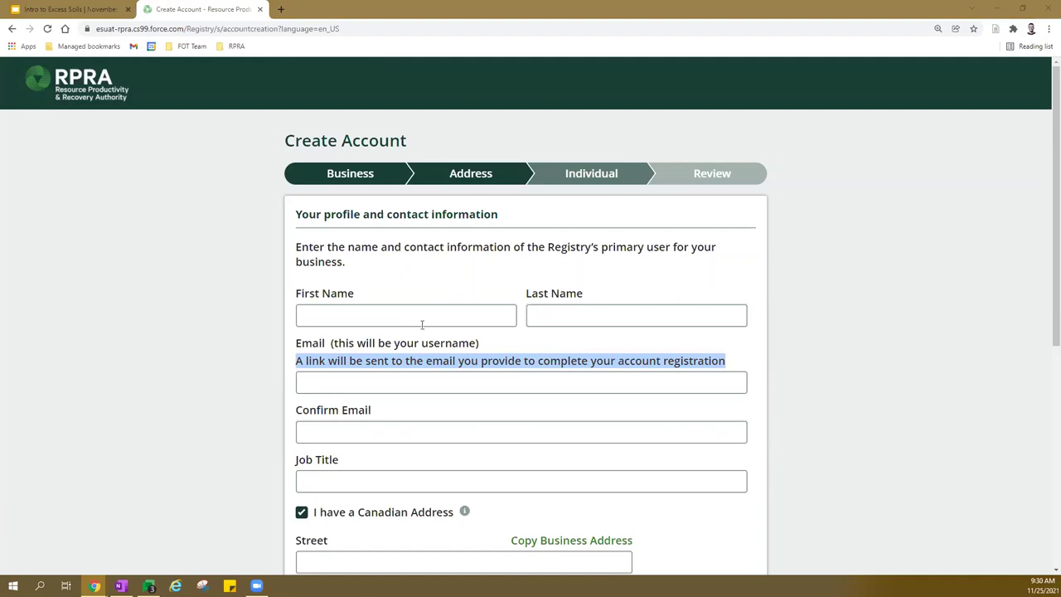
{"action": "left_click", "coordinate": [544, 349]}
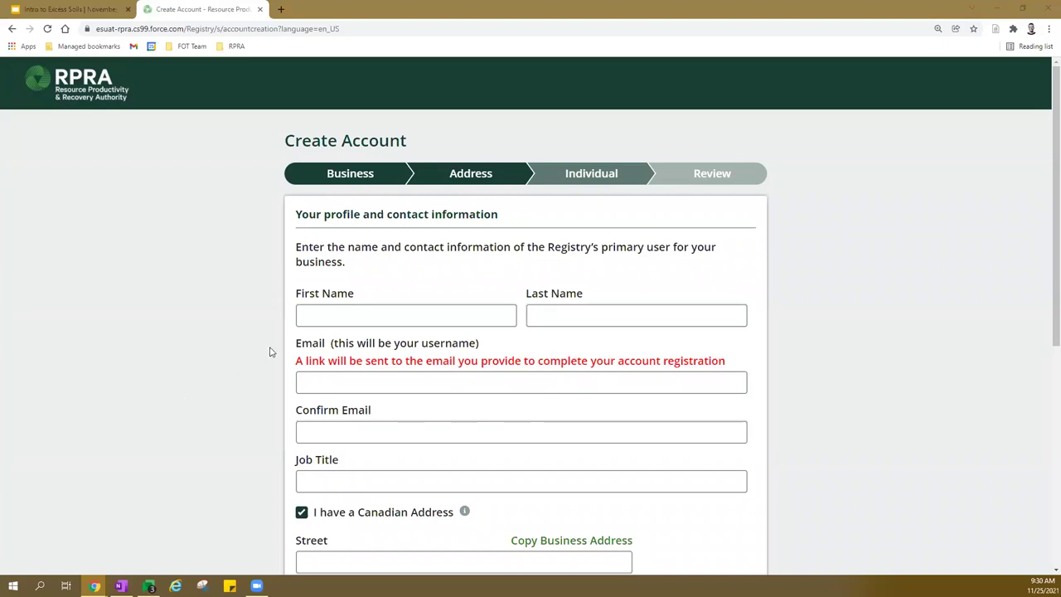
{"action": "scroll", "coordinate": [723, 310], "scroll_direction": "down", "scroll_amount": 2}
{"action": "scroll", "coordinate": [558, 258], "scroll_direction": "down", "scroll_amount": 2}
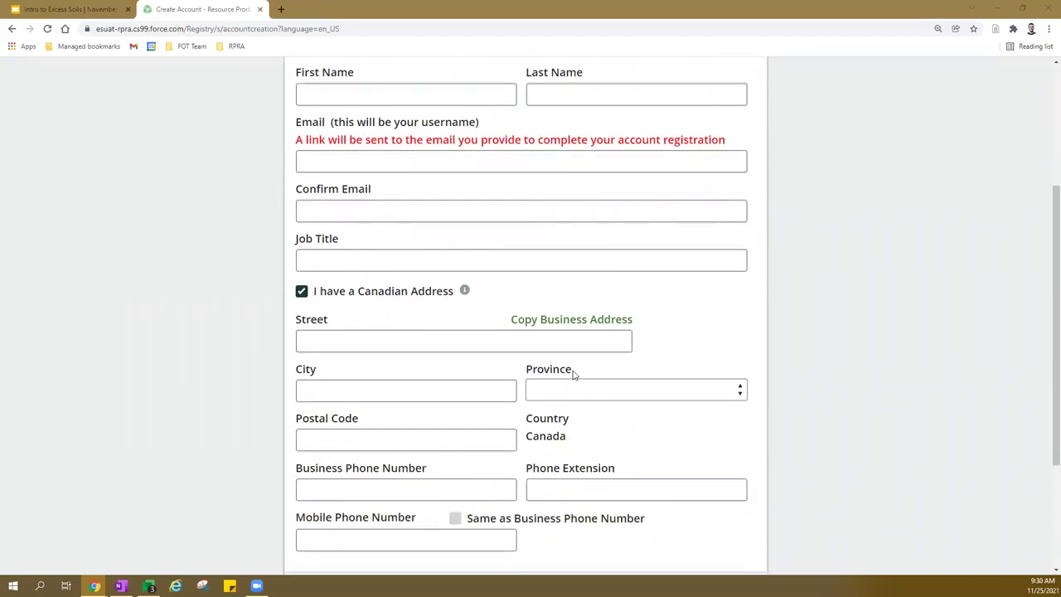
{"action": "scroll", "coordinate": [572, 373], "scroll_direction": "up", "scroll_amount": 1}
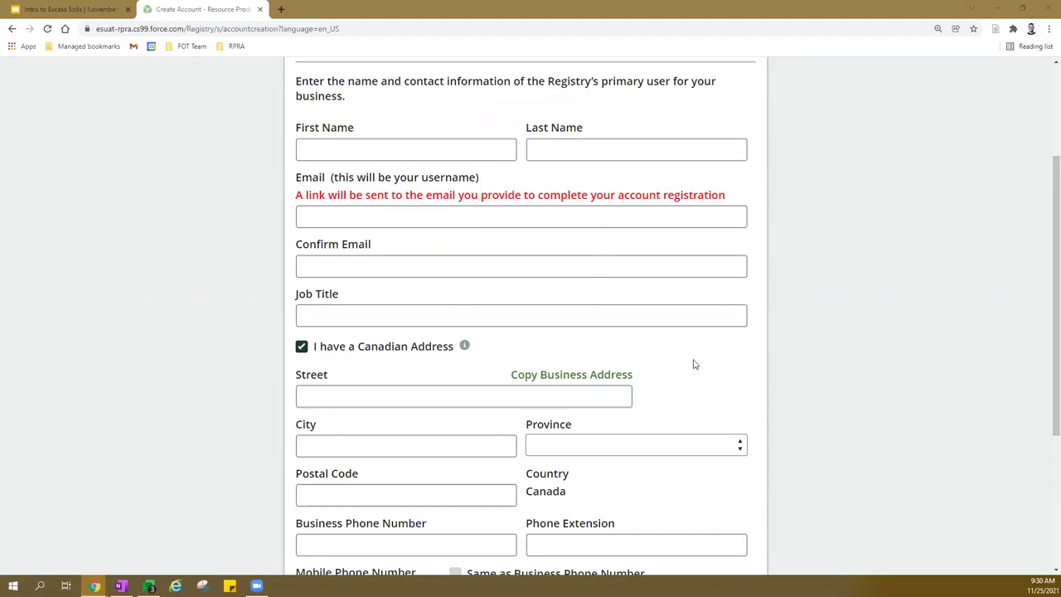
{"action": "scroll", "coordinate": [441, 205], "scroll_direction": "up", "scroll_amount": 1}
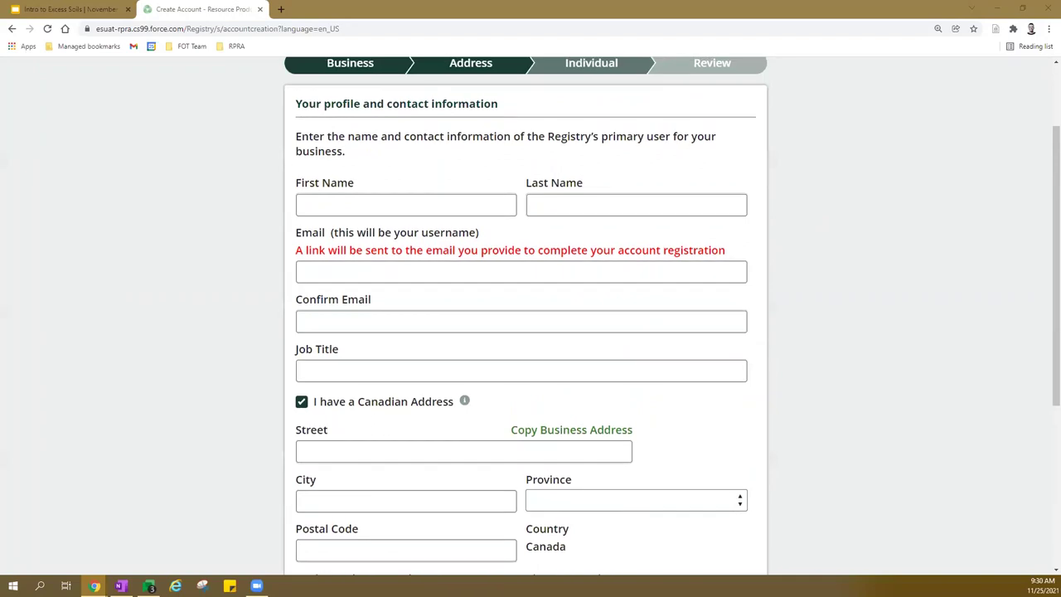
Enter the primary user's first and last name, paste their email, and set job title Director.
{"action": "left_click", "coordinate": [355, 211]}
{"action": "key", "text": "Tab"}
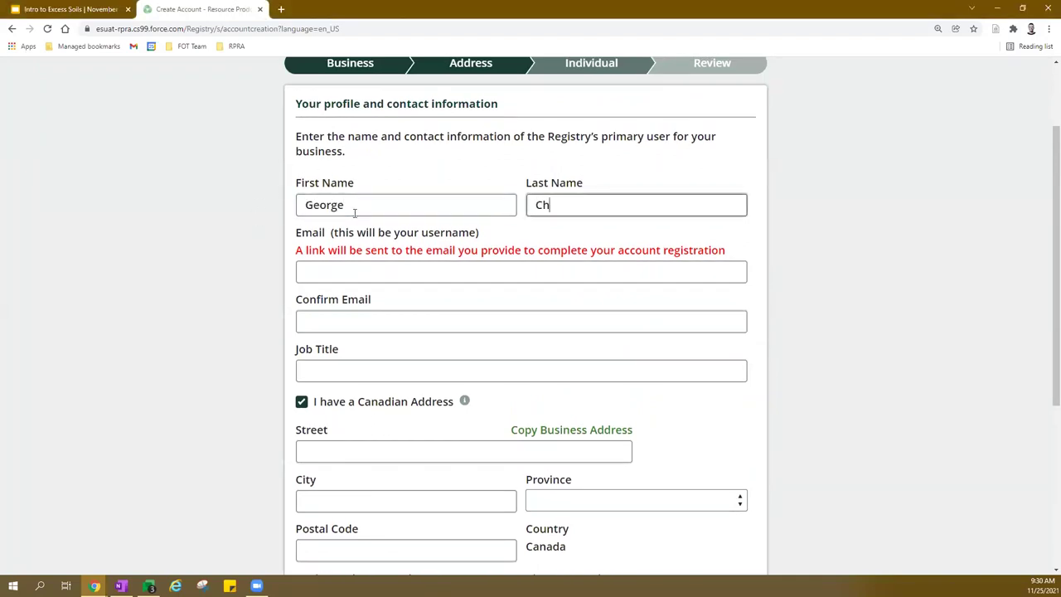
{"action": "key", "text": "Tab"}
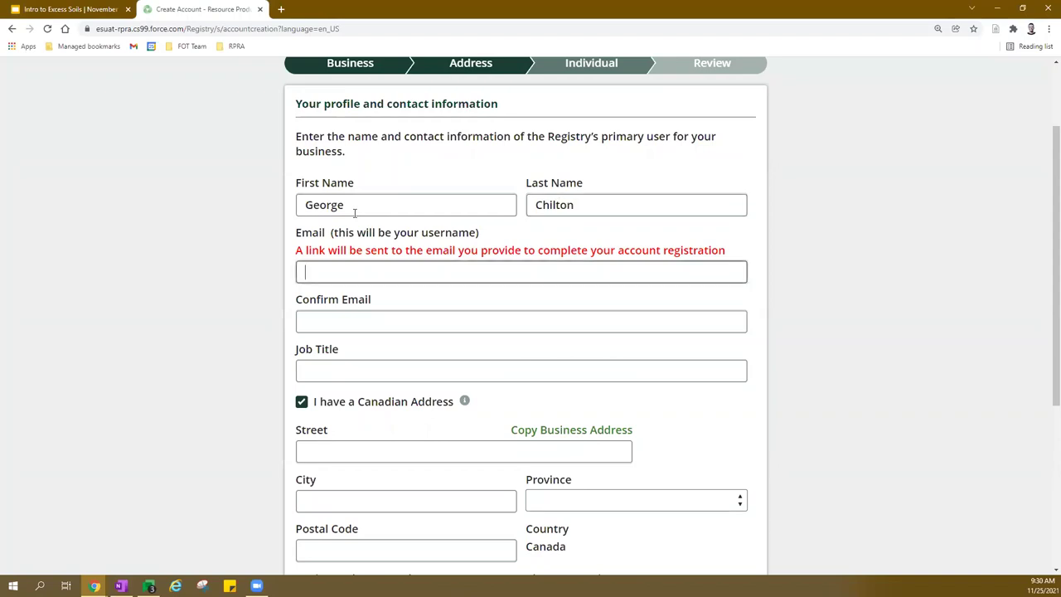
{"action": "key", "text": "ctrl+v"}
{"action": "key", "text": "ctrl+v"}
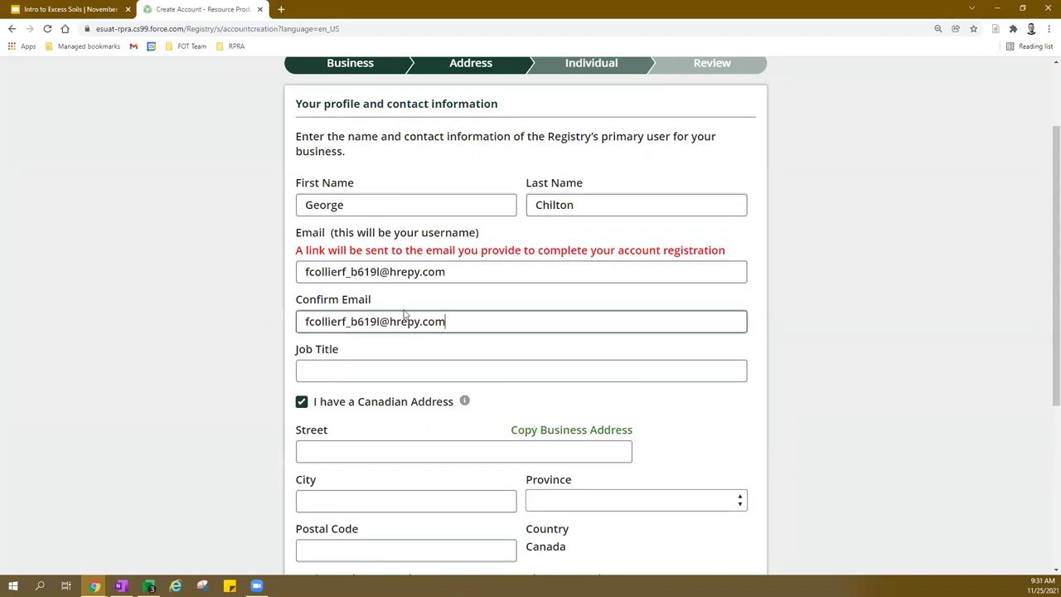
{"action": "left_click", "coordinate": [343, 365]}
{"action": "type", "text": "Director"}
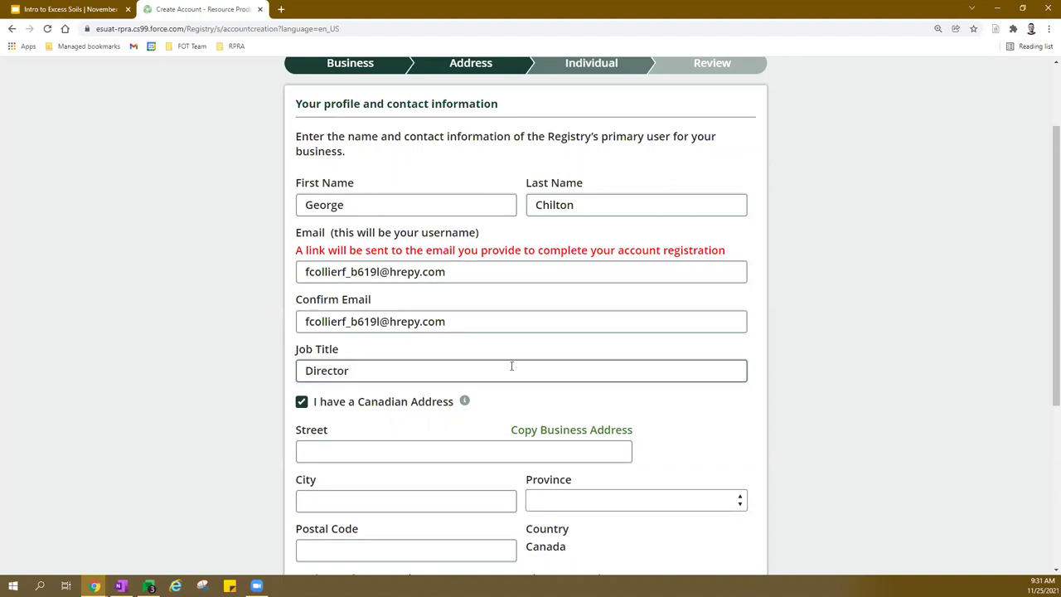
Copy the business address, enter the business phone, match the mobile number to it, and continue to review.
{"action": "scroll", "coordinate": [514, 364], "scroll_direction": "down", "scroll_amount": 3}
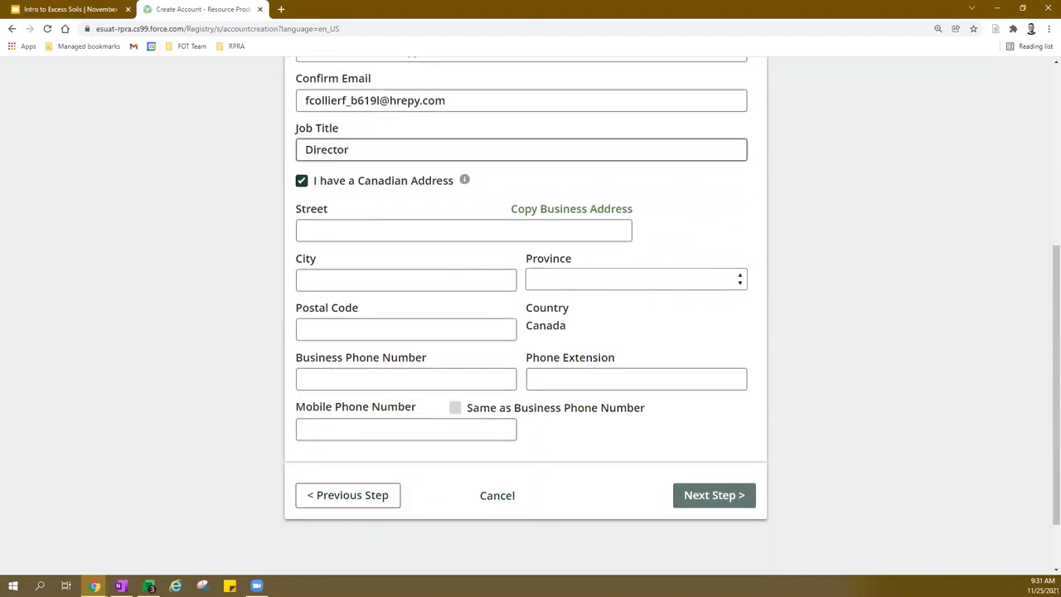
{"action": "left_click", "coordinate": [576, 212]}
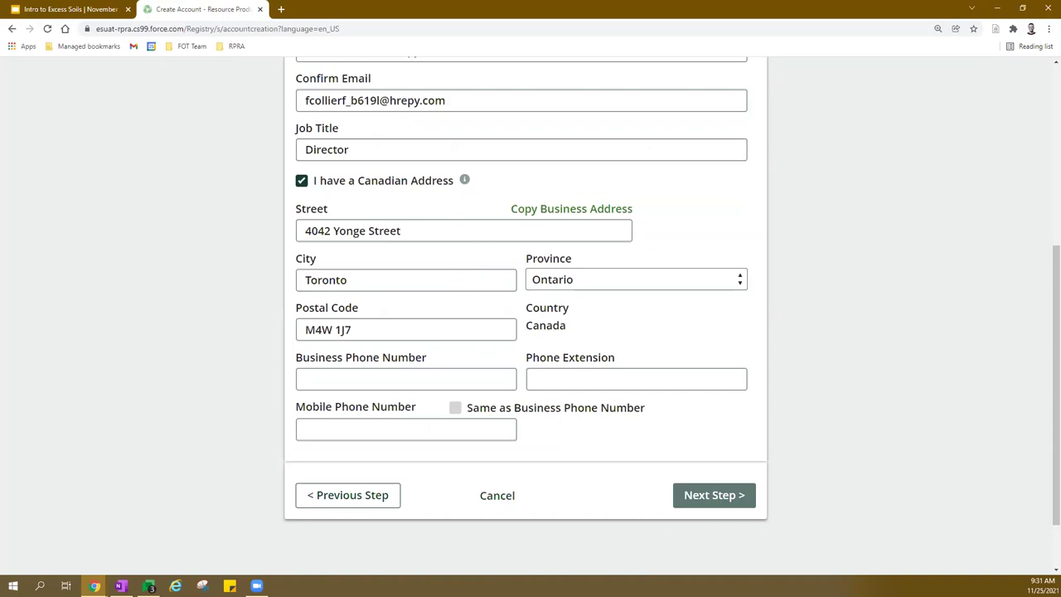
{"action": "left_click", "coordinate": [425, 378]}
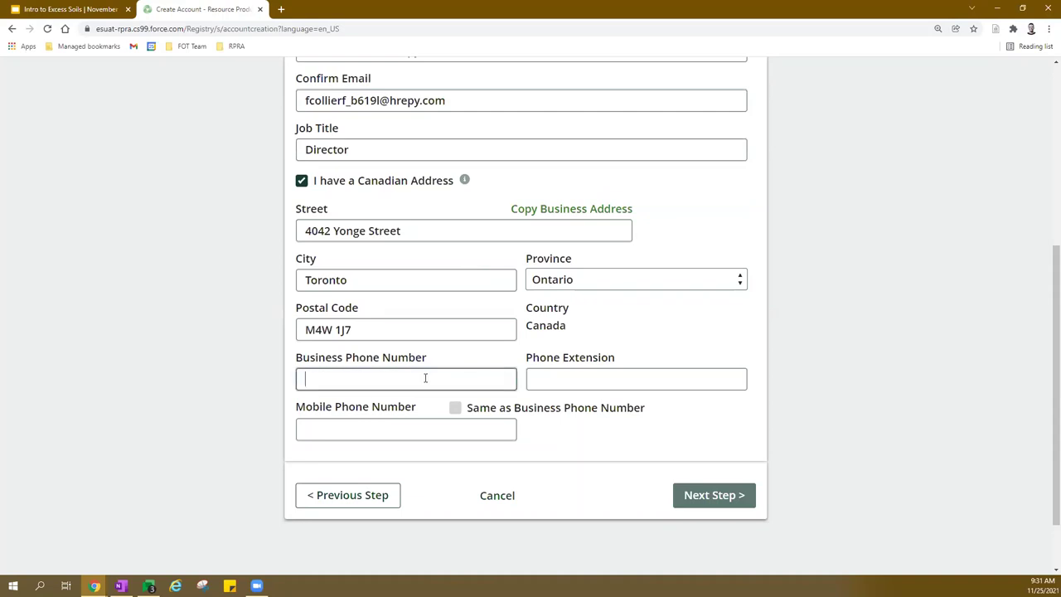
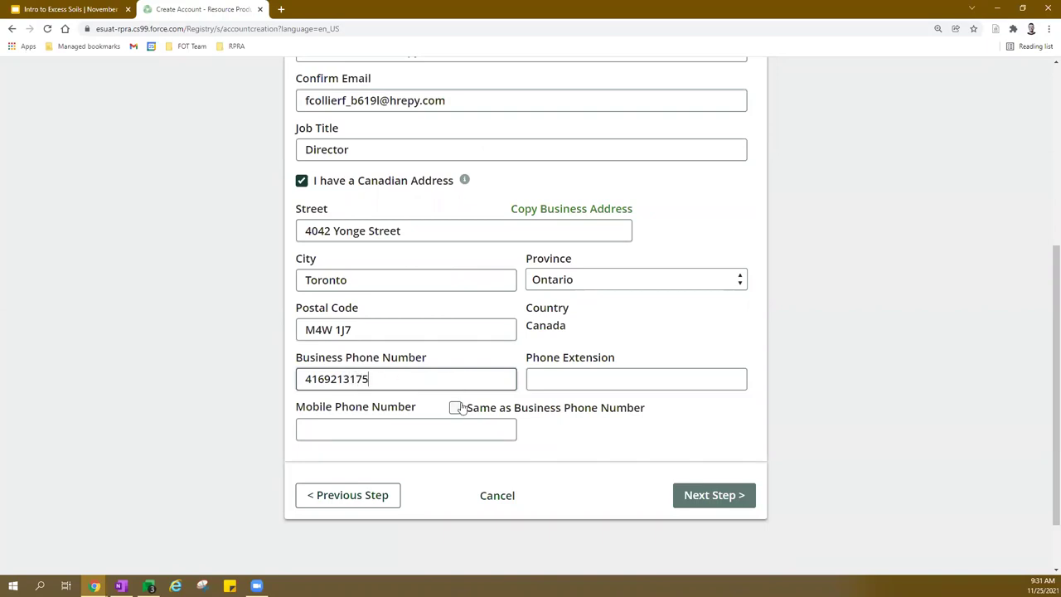
{"action": "left_click", "coordinate": [455, 408]}
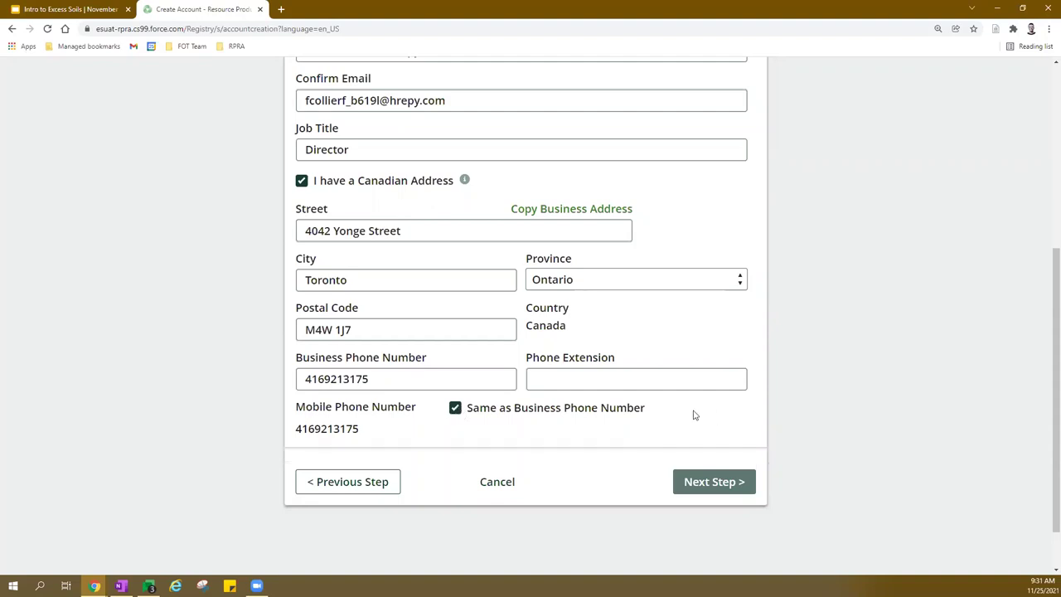
{"action": "left_click", "coordinate": [707, 485]}
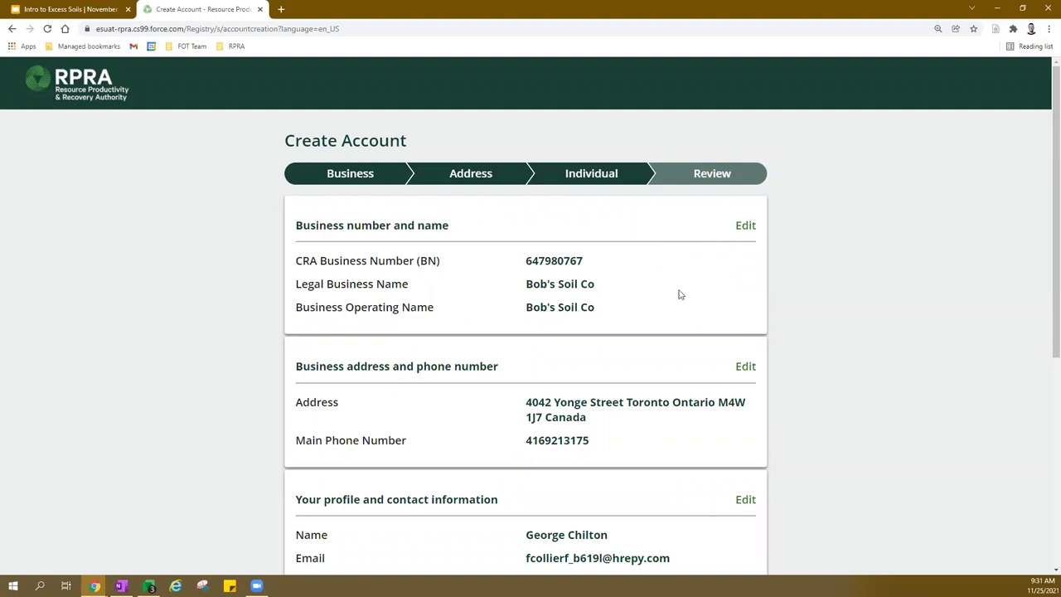
Edit the profile to change the business phone's last two digits to 80, then return to the review.
{"action": "scroll", "coordinate": [688, 270], "scroll_direction": "down", "scroll_amount": 1}
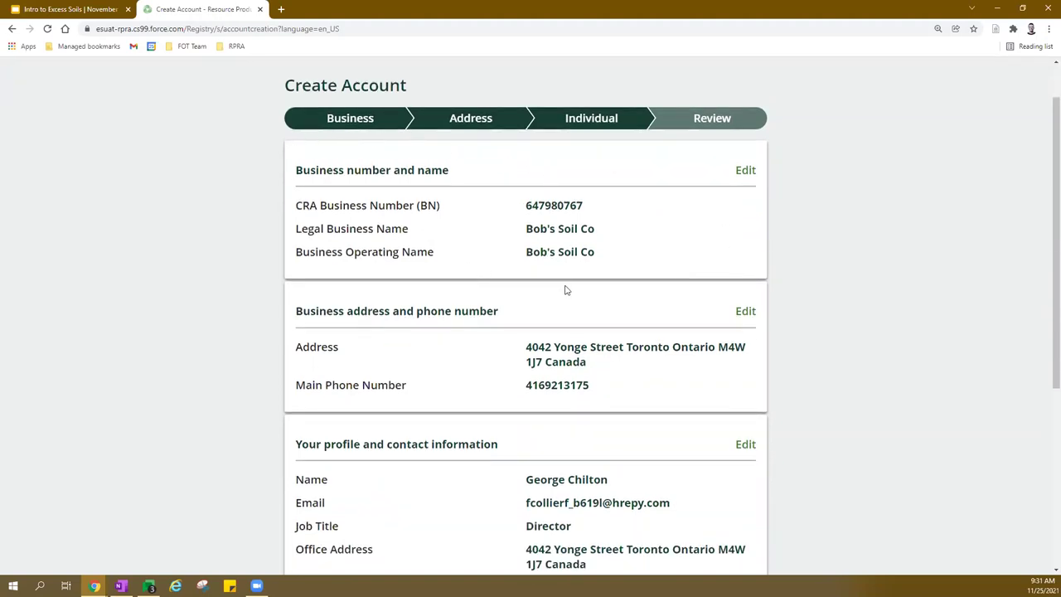
{"action": "scroll", "coordinate": [597, 314], "scroll_direction": "down", "scroll_amount": 1}
{"action": "scroll", "coordinate": [597, 315], "scroll_direction": "down", "scroll_amount": 2}
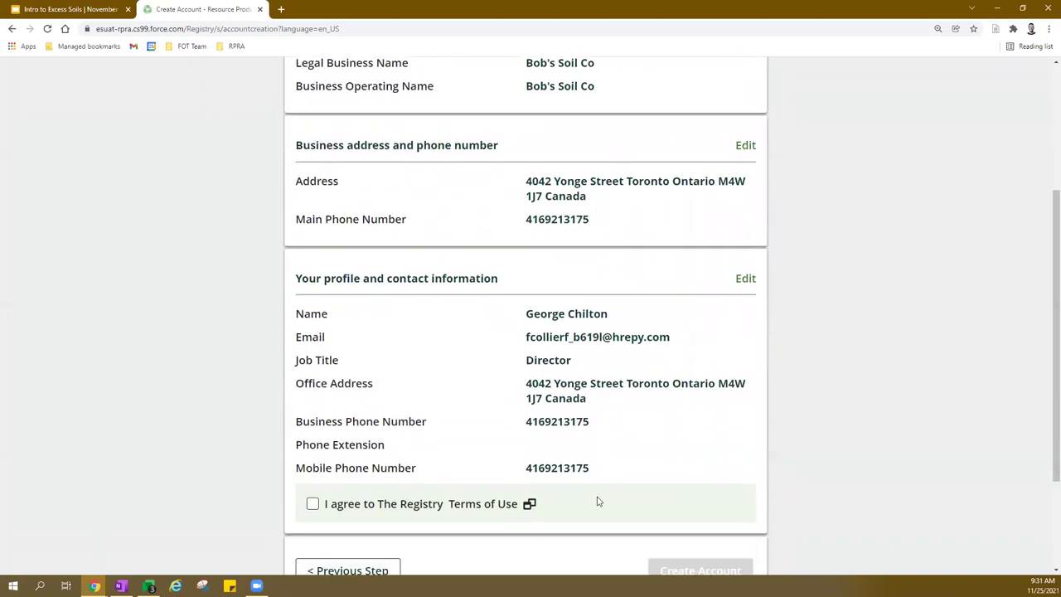
{"action": "left_click", "coordinate": [744, 280]}
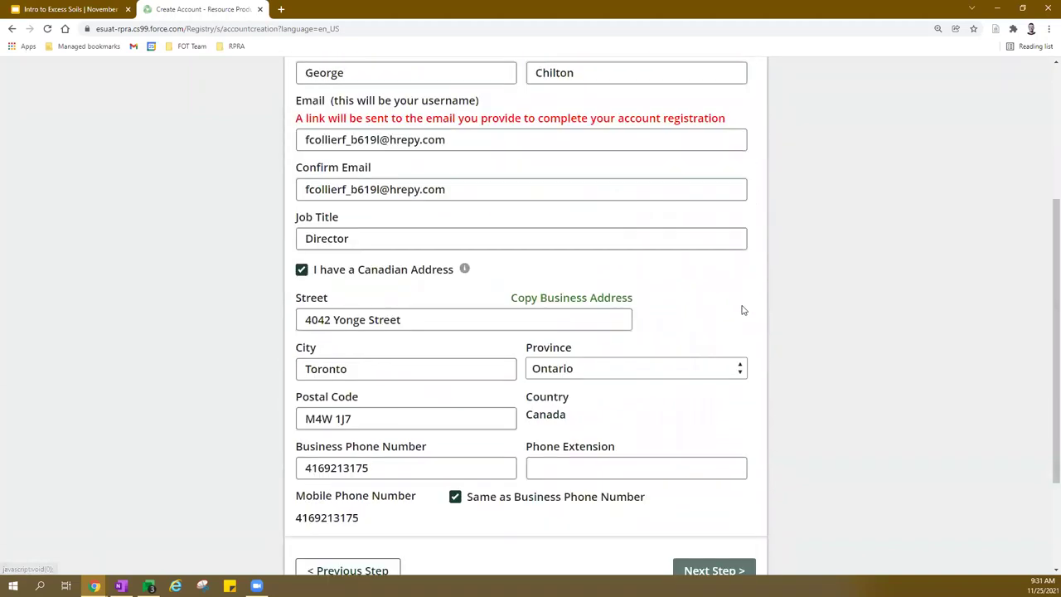
{"action": "left_click", "coordinate": [387, 467]}
{"action": "key", "text": "BackSpace"}
{"action": "key", "text": "BackSpace"}
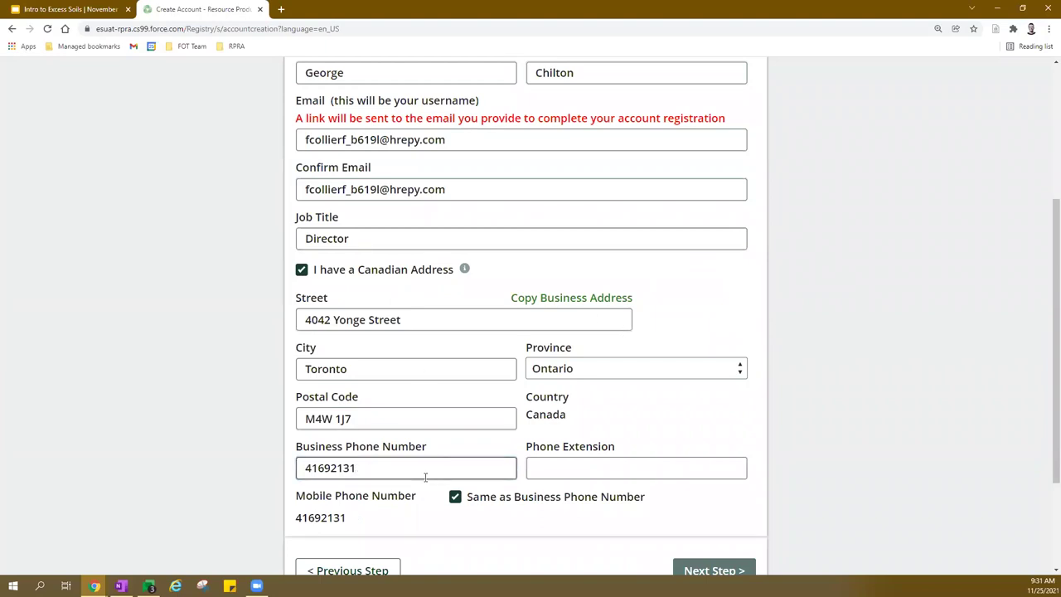
{"action": "type", "text": "80"}
{"action": "scroll", "coordinate": [438, 459], "scroll_direction": "down", "scroll_amount": 2}
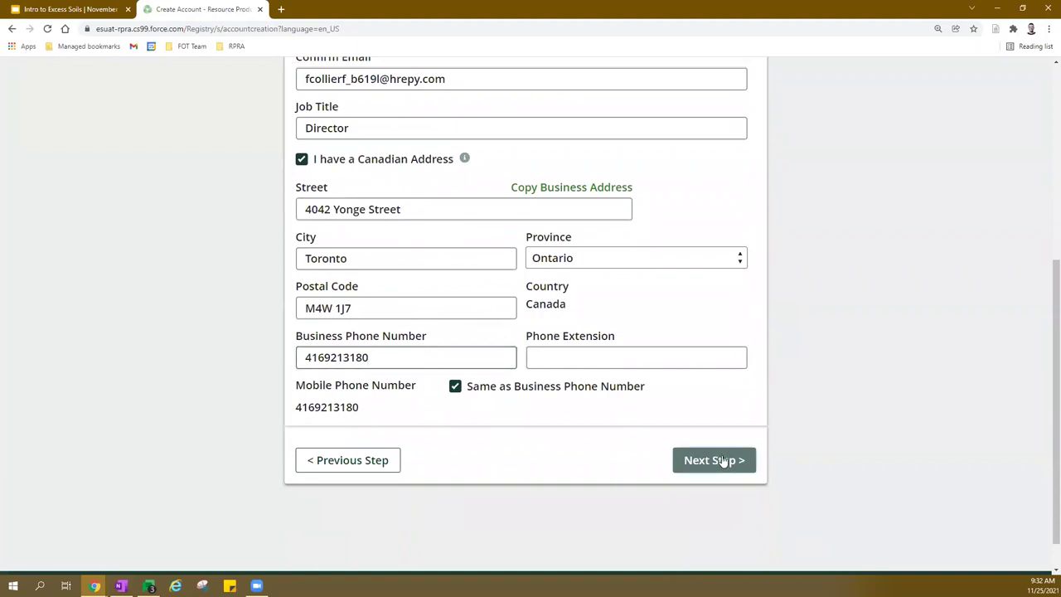
{"action": "left_click", "coordinate": [723, 460]}
{"action": "scroll", "coordinate": [569, 270], "scroll_direction": "down", "scroll_amount": 2}
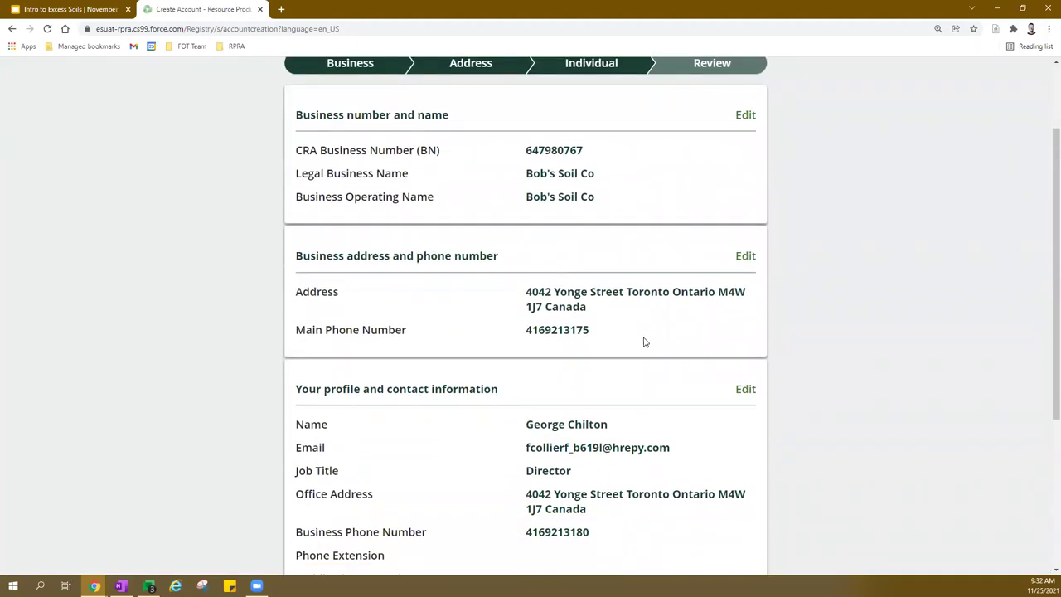
{"action": "scroll", "coordinate": [645, 340], "scroll_direction": "down", "scroll_amount": 4}
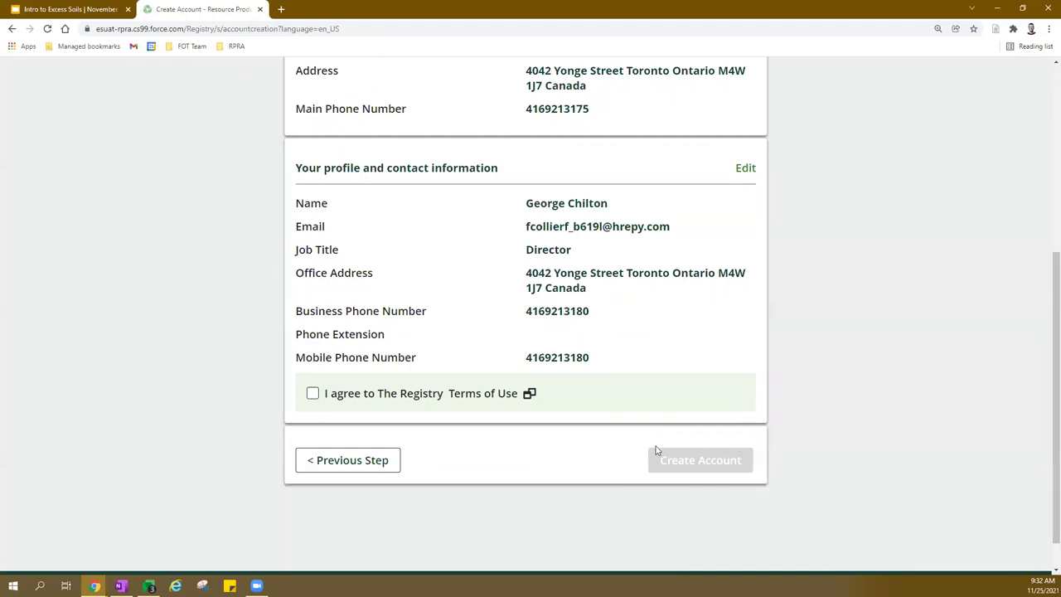
Read and close the Registry Terms of Use, agree to them, and create the account.
{"action": "left_click", "coordinate": [481, 395]}
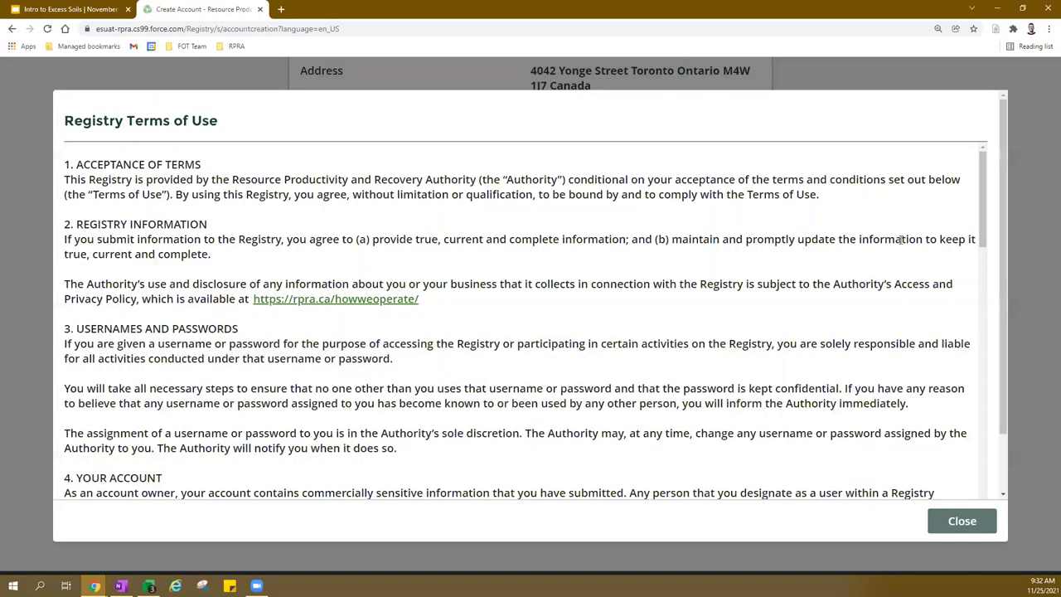
{"action": "scroll", "coordinate": [906, 238], "scroll_direction": "down", "scroll_amount": 2}
{"action": "scroll", "coordinate": [987, 286], "scroll_direction": "down", "scroll_amount": 2}
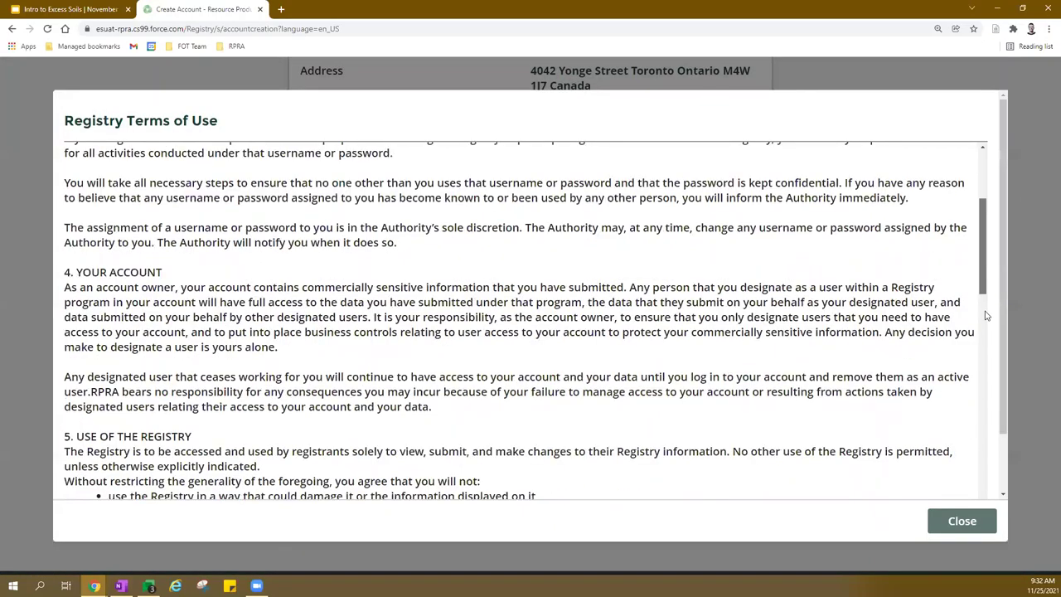
{"action": "scroll", "coordinate": [986, 312], "scroll_direction": "down", "scroll_amount": 14}
{"action": "scroll", "coordinate": [973, 473], "scroll_direction": "down", "scroll_amount": 6}
{"action": "left_click", "coordinate": [963, 521]}
{"action": "left_click", "coordinate": [312, 393]}
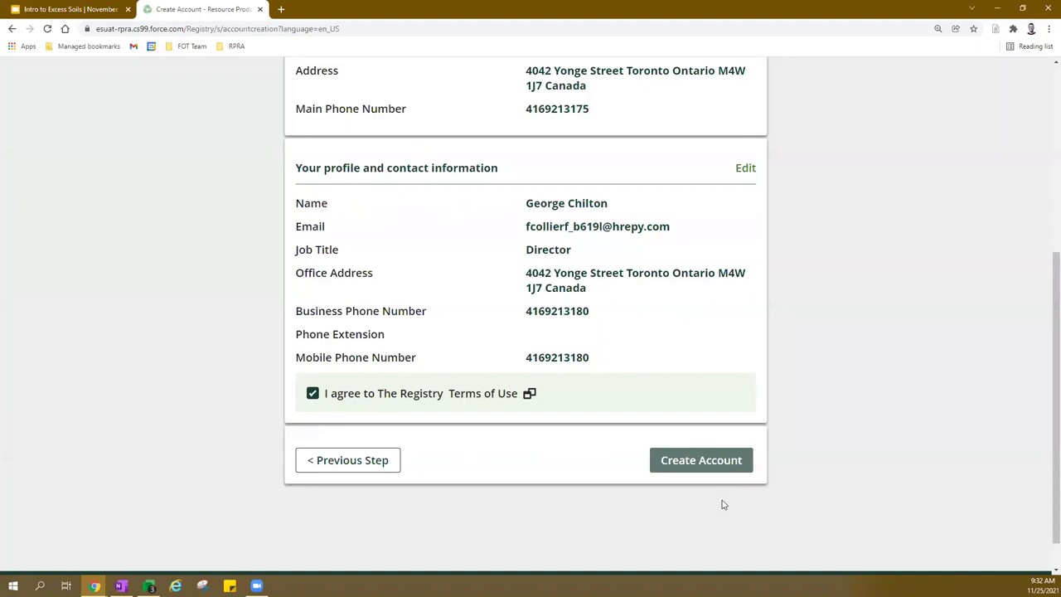
{"action": "left_click", "coordinate": [695, 462]}
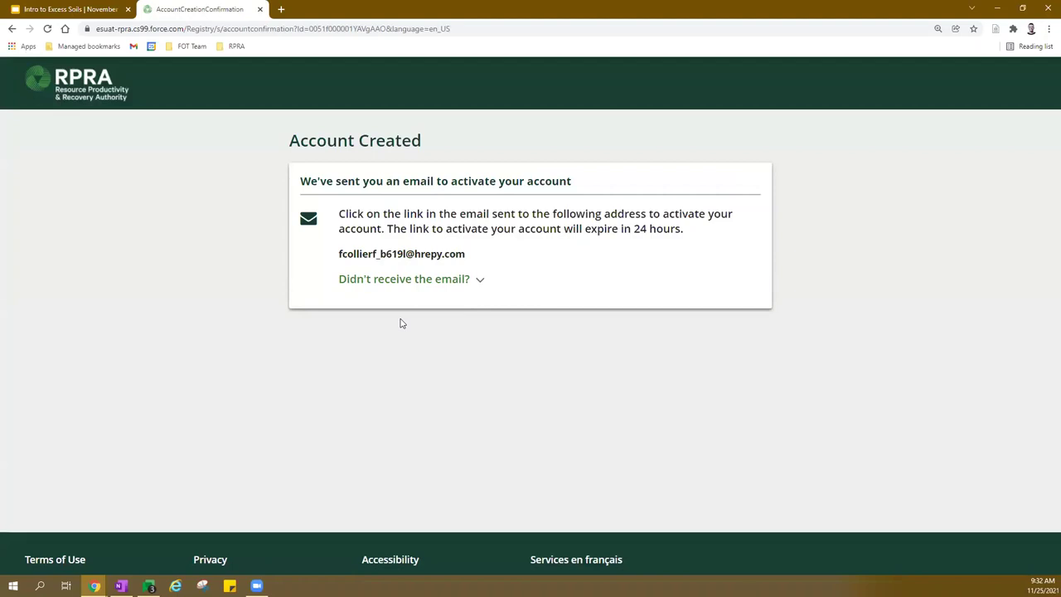
Load the activation link from the email by pasting it into the address bar.
{"action": "triple_click", "coordinate": [417, 250]}
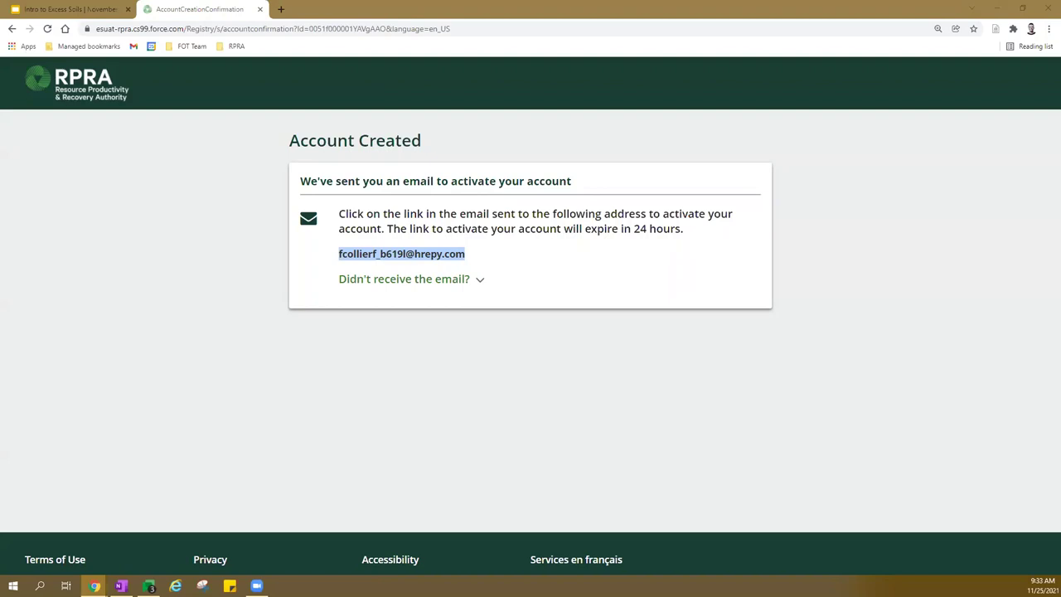
{"action": "left_click", "coordinate": [275, 30]}
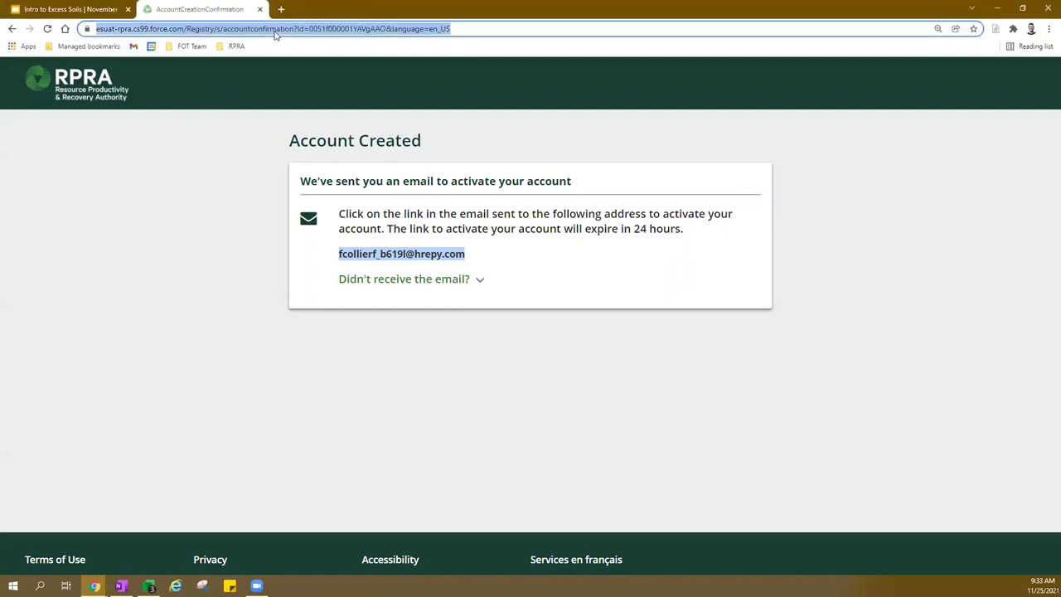
{"action": "key", "text": "ctrl+v"}
{"action": "key", "text": "Return"}
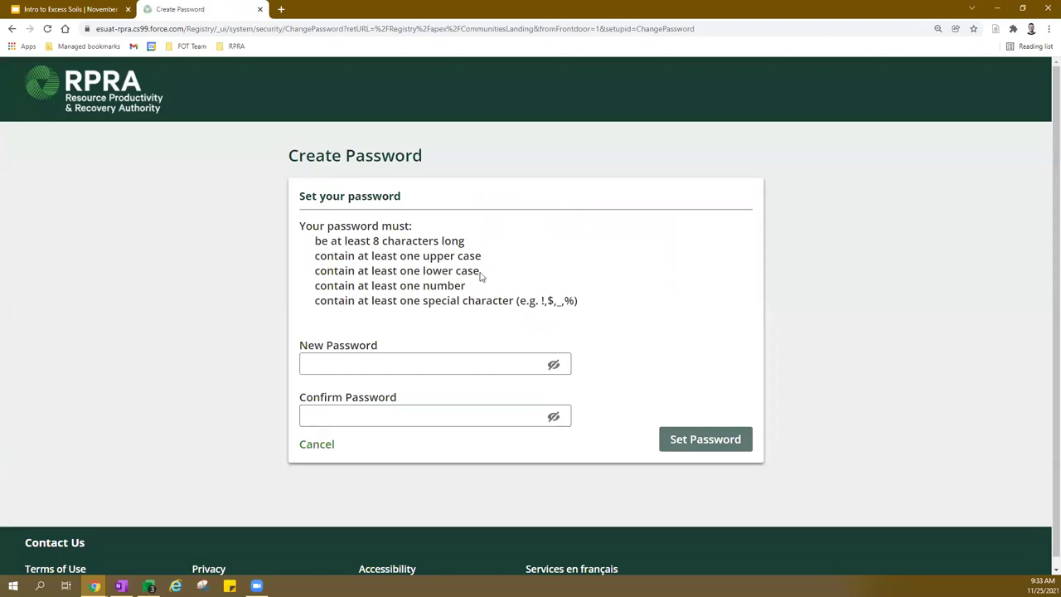
Enter and confirm a new password meeting the stated requirements, then save it.
{"action": "triple_click", "coordinate": [374, 221]}
{"action": "left_click", "coordinate": [387, 364]}
{"action": "type", "text": "•••••••••"}
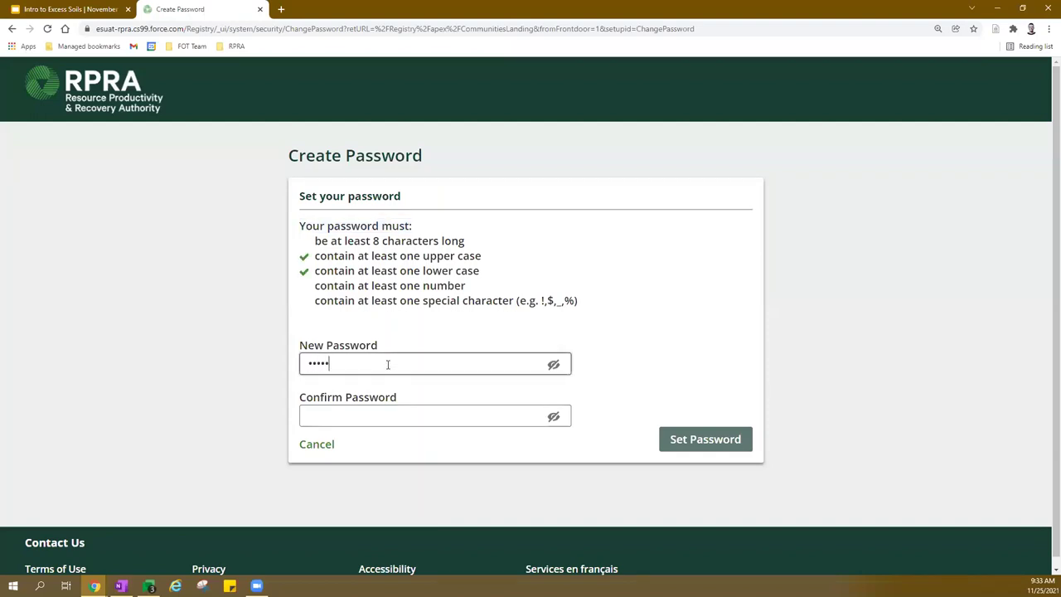
{"action": "type", "text": "•••"}
{"action": "key", "text": "Tab"}
{"action": "type", "text": "•••••••••••"}
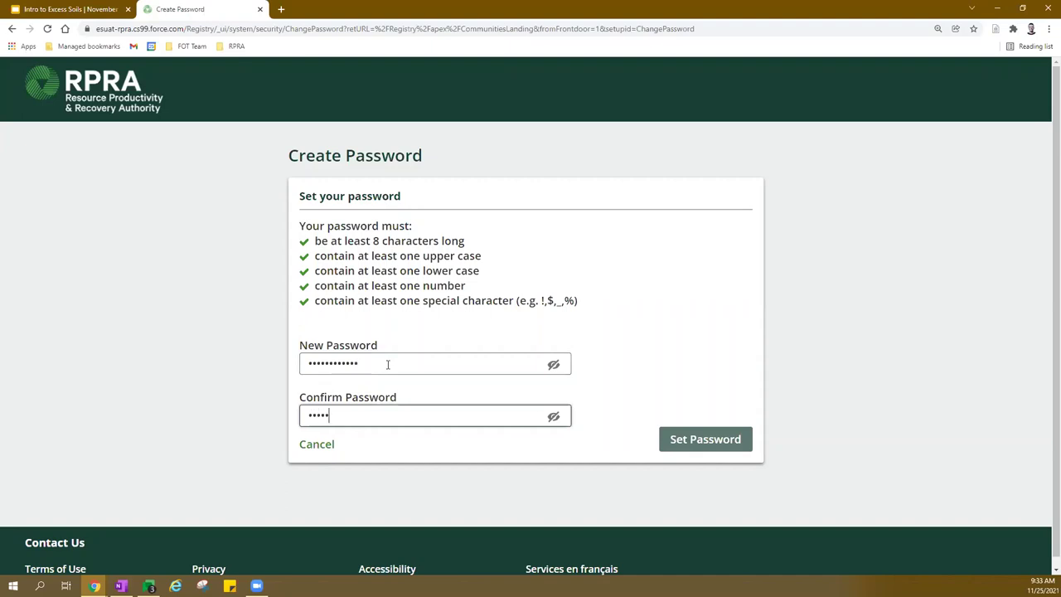
{"action": "type", "text": "•"}
{"action": "left_click", "coordinate": [679, 449]}
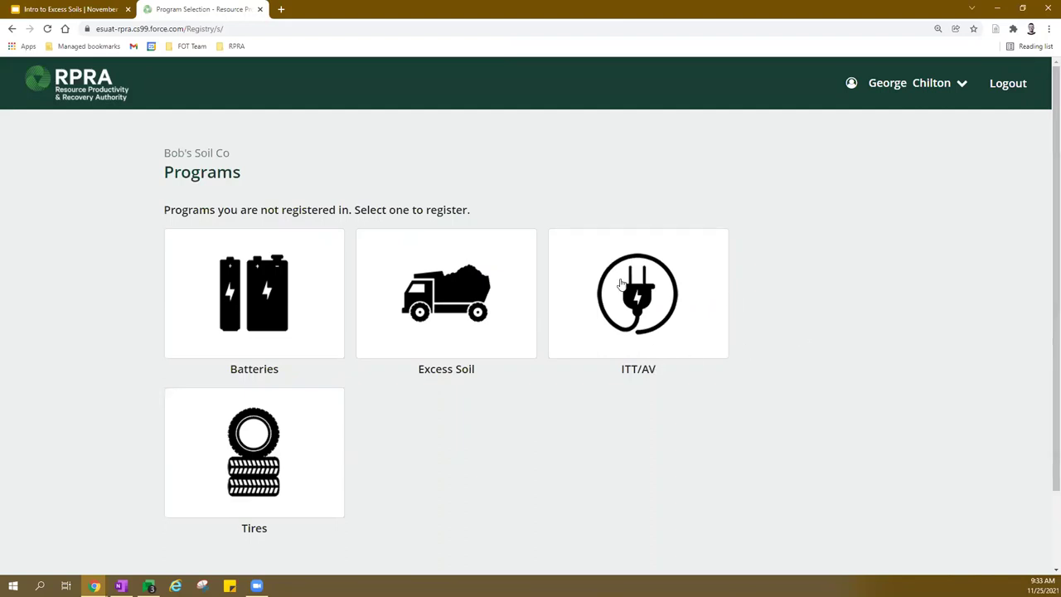
Register the account for the Excess Soil Program role, confirming the registration.
{"action": "left_click", "coordinate": [448, 292]}
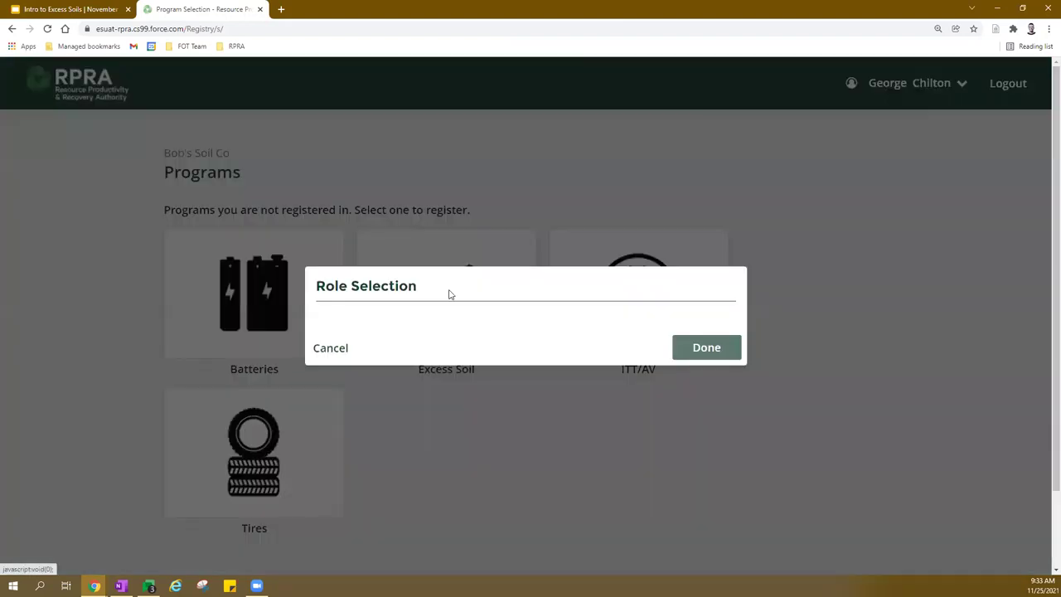
{"action": "left_click", "coordinate": [344, 290]}
{"action": "left_click", "coordinate": [334, 354]}
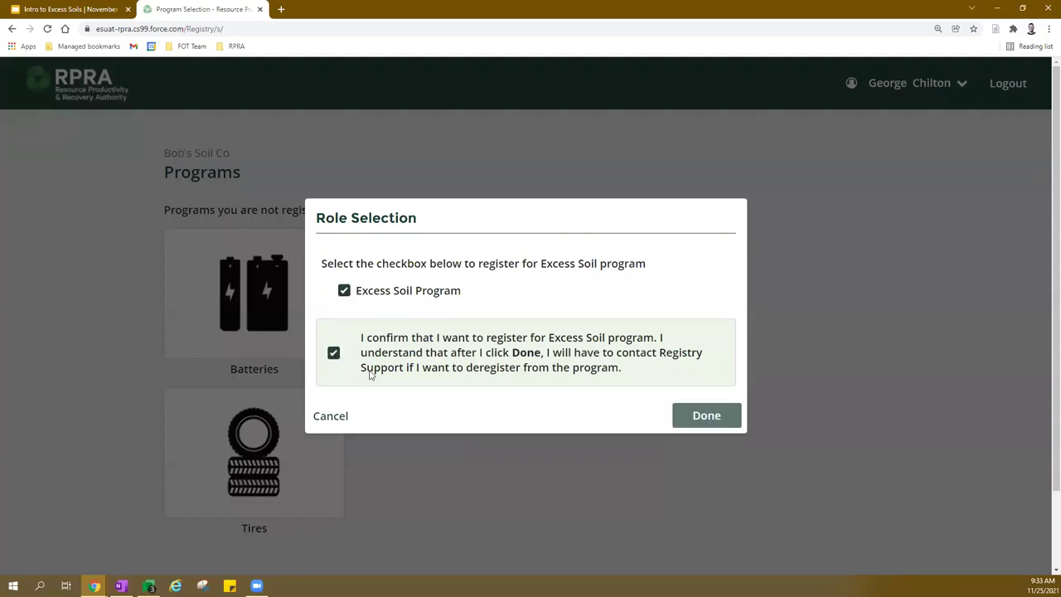
{"action": "left_click", "coordinate": [713, 426]}
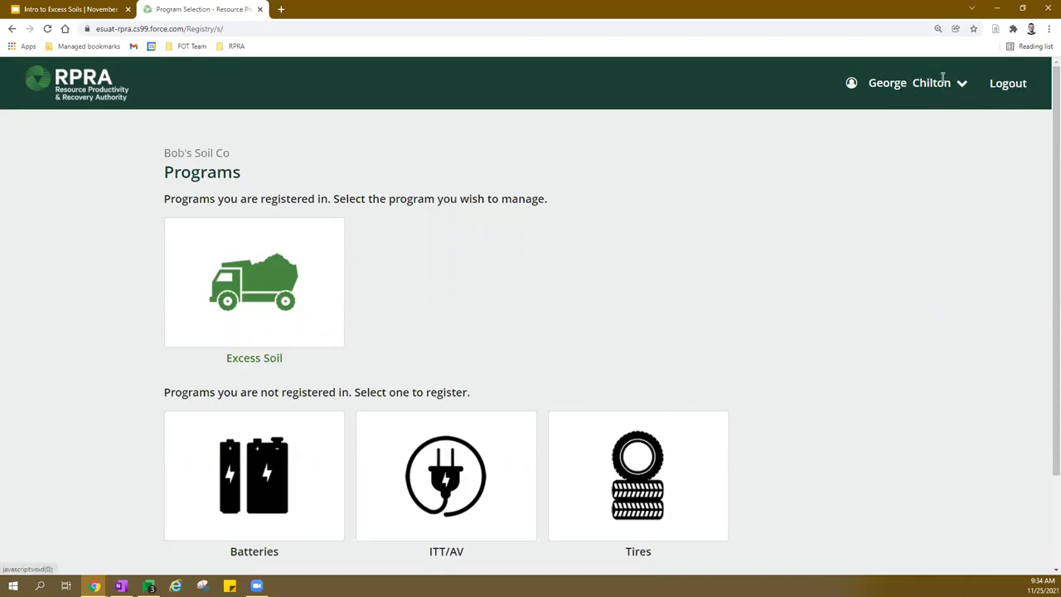
{"action": "left_click", "coordinate": [936, 82]}
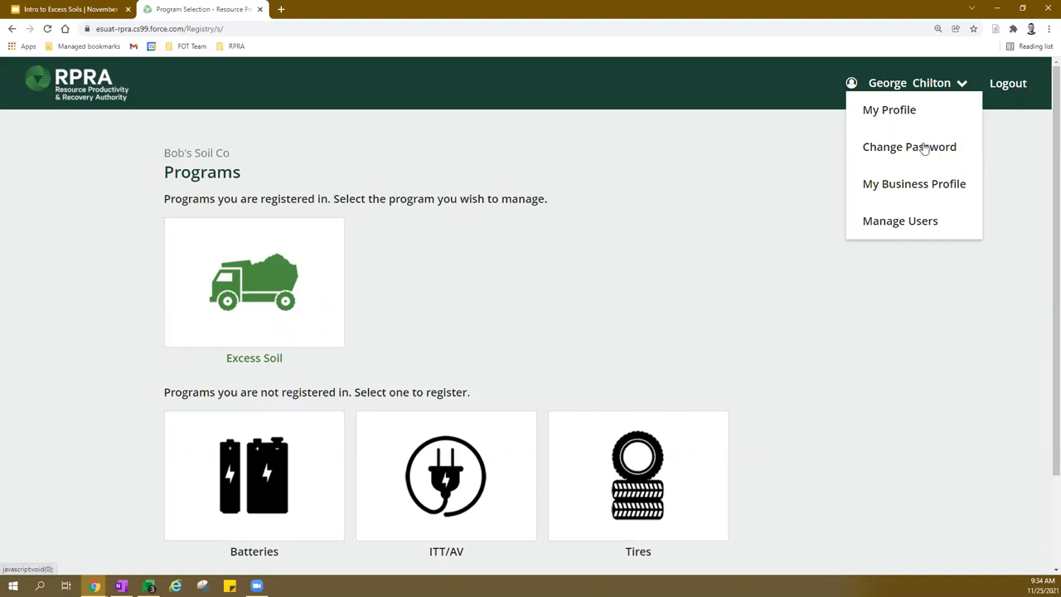
Go to Manage Users for Excess Soil and review the listed primary user.
{"action": "left_click", "coordinate": [909, 224]}
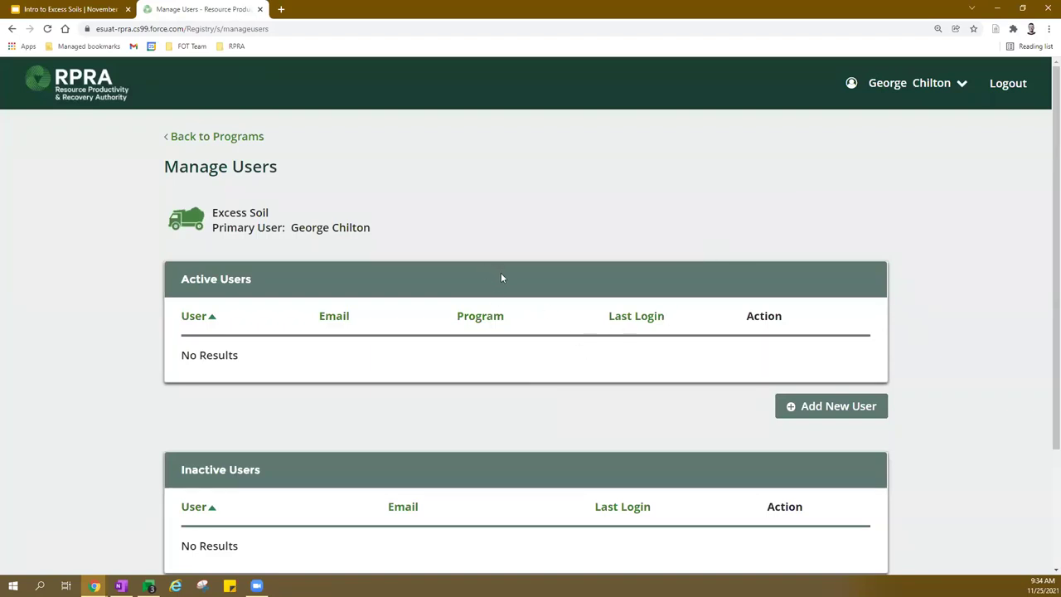
{"action": "scroll", "coordinate": [444, 229], "scroll_direction": "down", "scroll_amount": 1}
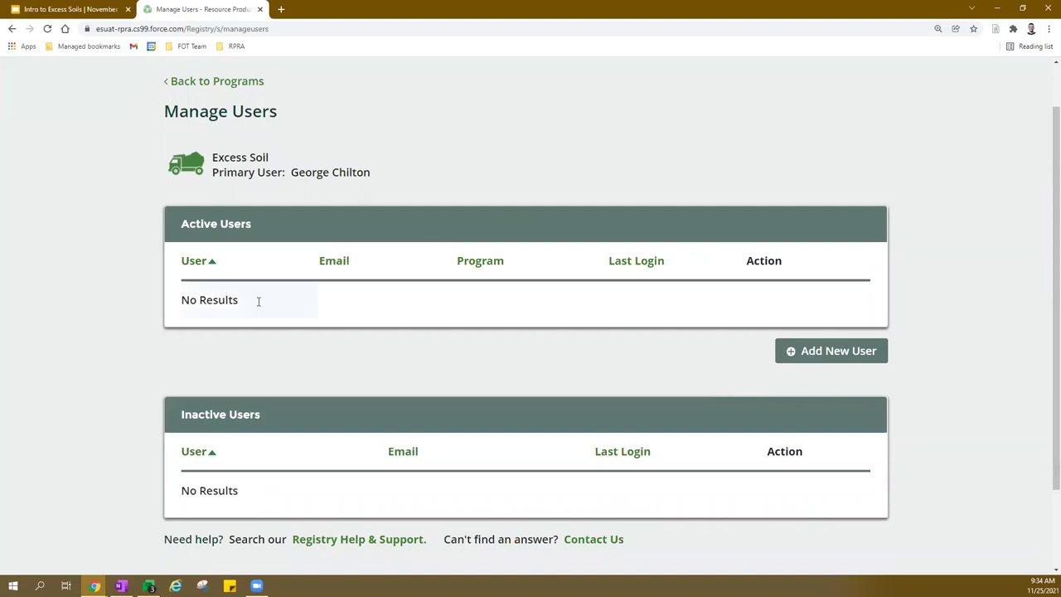
{"action": "triple_click", "coordinate": [288, 172]}
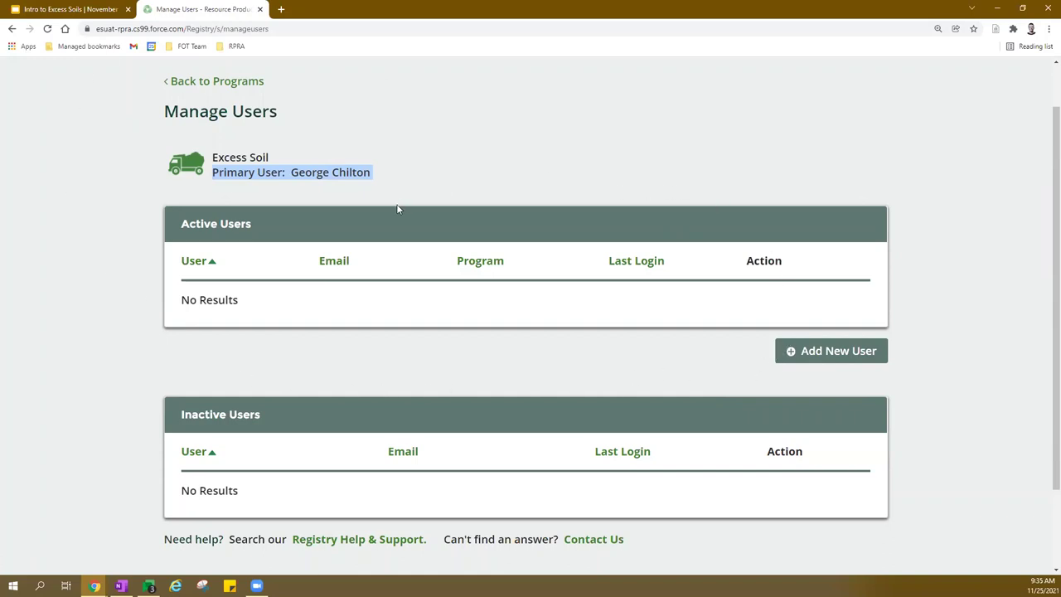
{"action": "scroll", "coordinate": [514, 287], "scroll_direction": "down", "scroll_amount": 1}
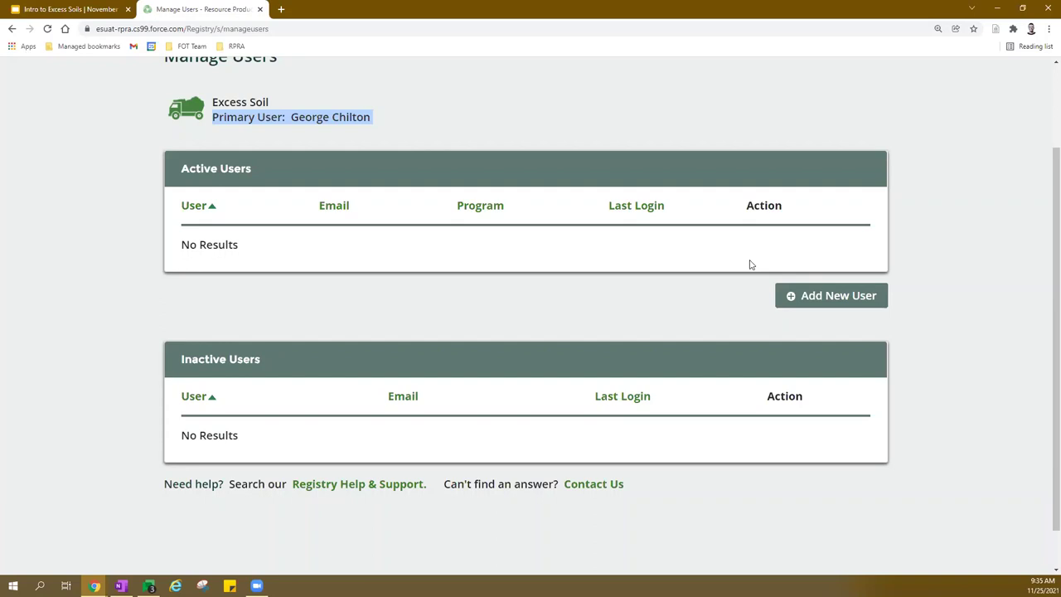
Start adding a new user and search by the pasted new user's e-mail address.
{"action": "left_click", "coordinate": [847, 303]}
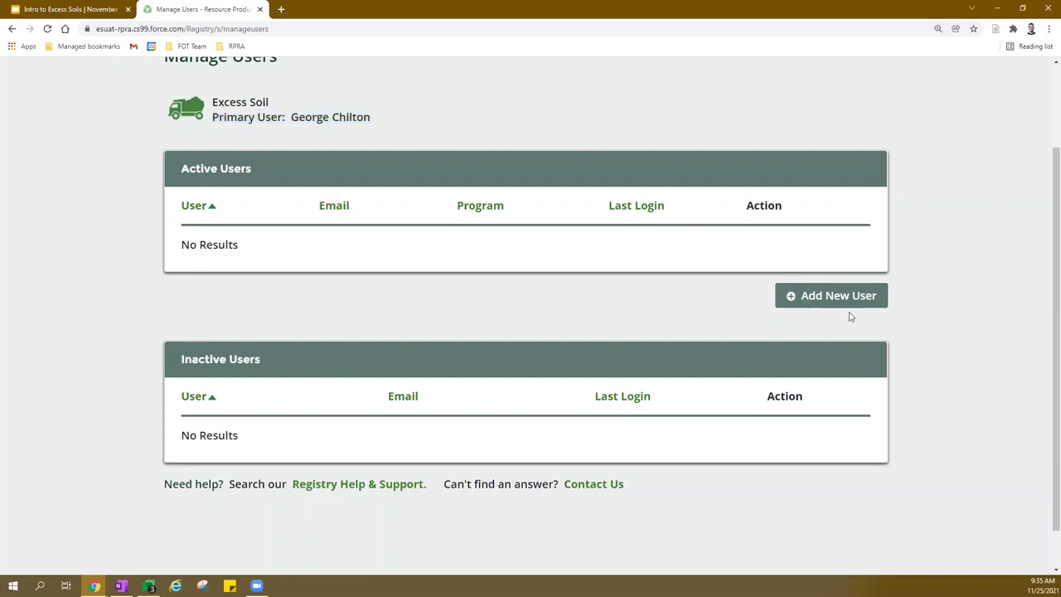
{"action": "left_click", "coordinate": [847, 300]}
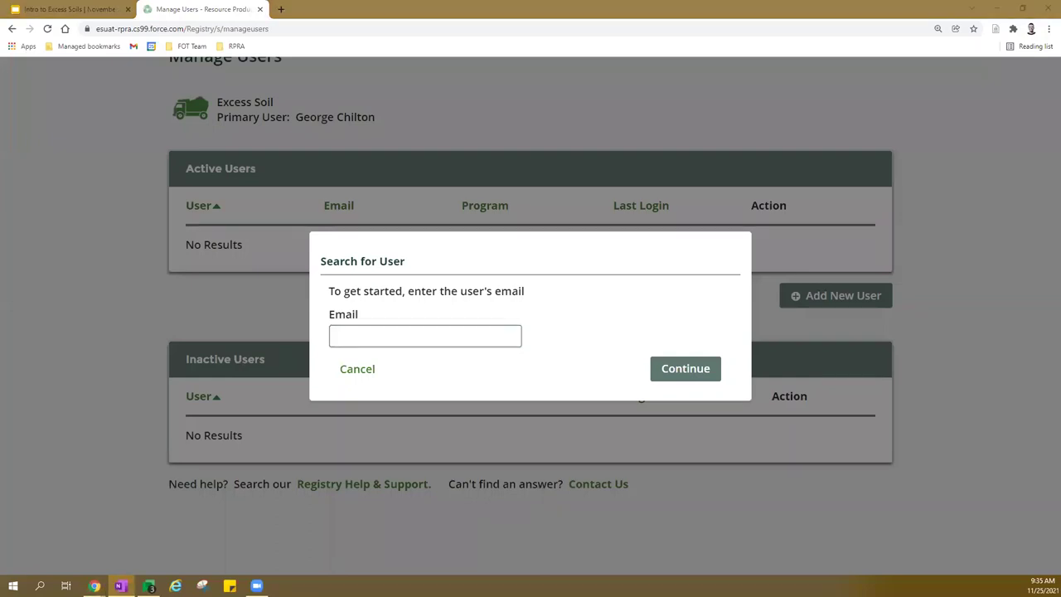
{"action": "left_click", "coordinate": [411, 335]}
{"action": "key", "text": "ctrl+v"}
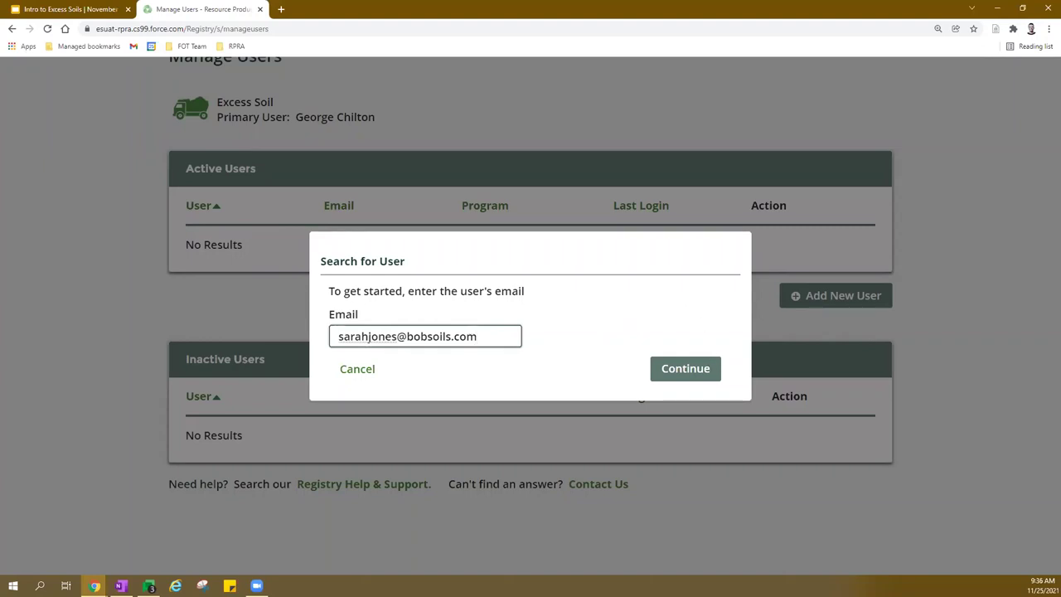
{"action": "left_click", "coordinate": [704, 368]}
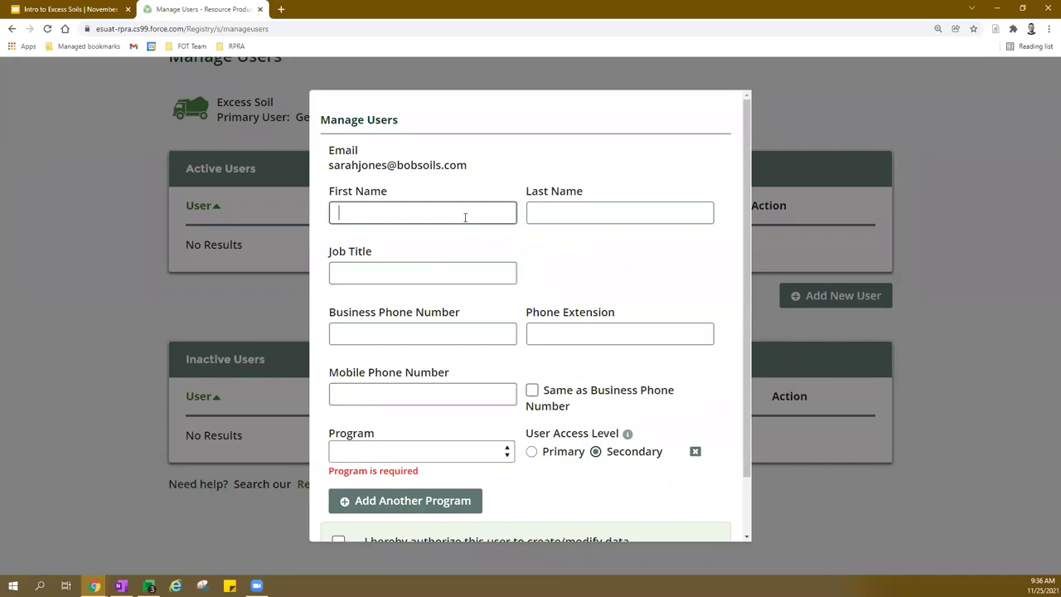
Enter the new user's first and last name, job title 'project manager' and business phone.
{"action": "key", "text": "Tab"}
{"action": "key", "text": "Tab"}
{"action": "type", "text": "project manager"}
{"action": "key", "text": "Tab"}
{"action": "key", "text": "Tab"}
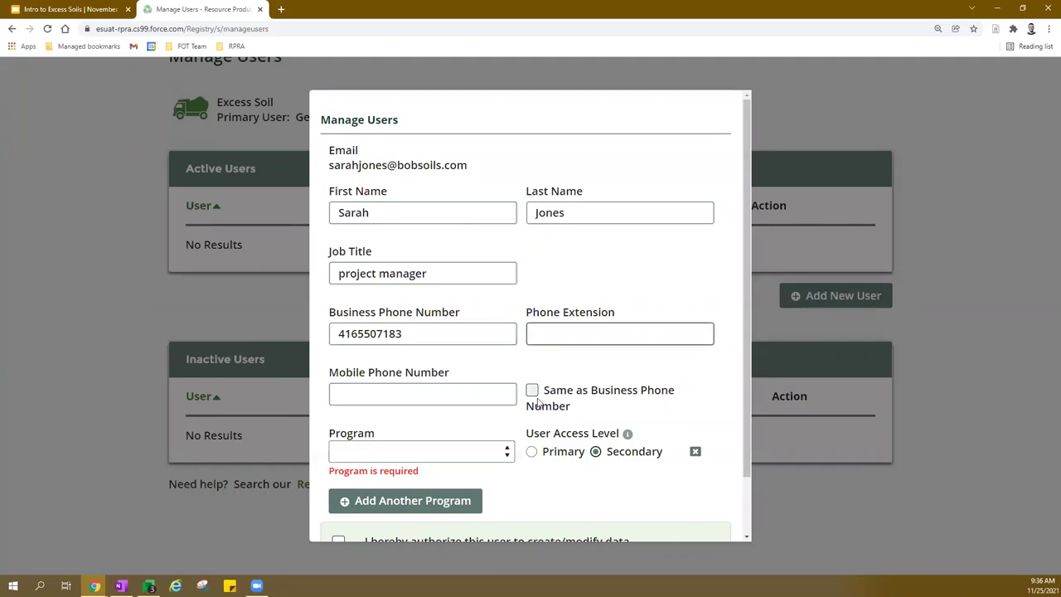
Match mobile to business phone, grant Excess Soil access with data authorization, and save.
{"action": "left_click", "coordinate": [532, 391]}
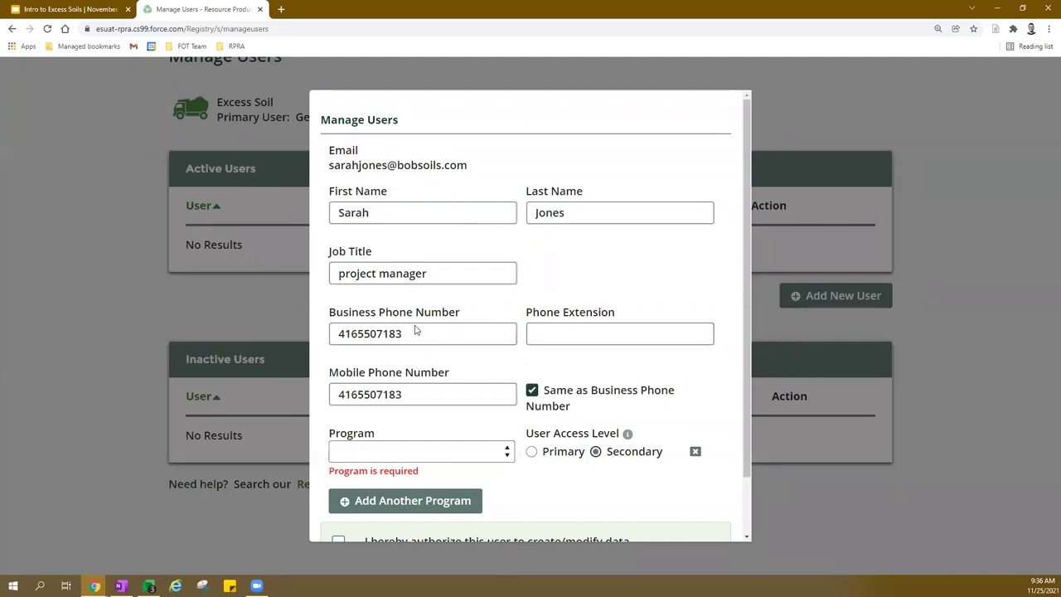
{"action": "scroll", "coordinate": [417, 331], "scroll_direction": "down", "scroll_amount": 2}
{"action": "left_click", "coordinate": [474, 382]}
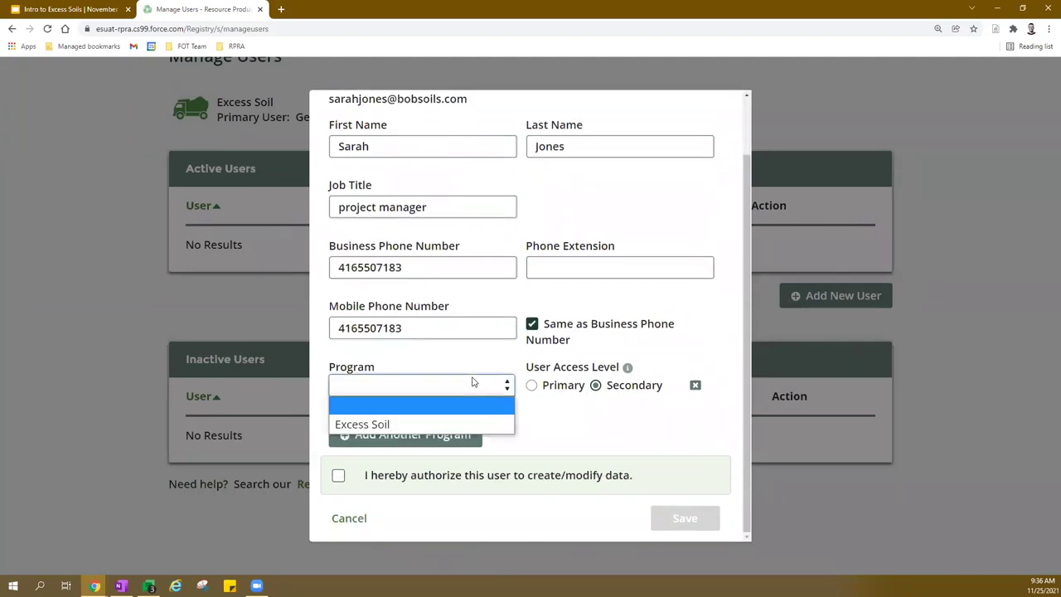
{"action": "left_click", "coordinate": [467, 424]}
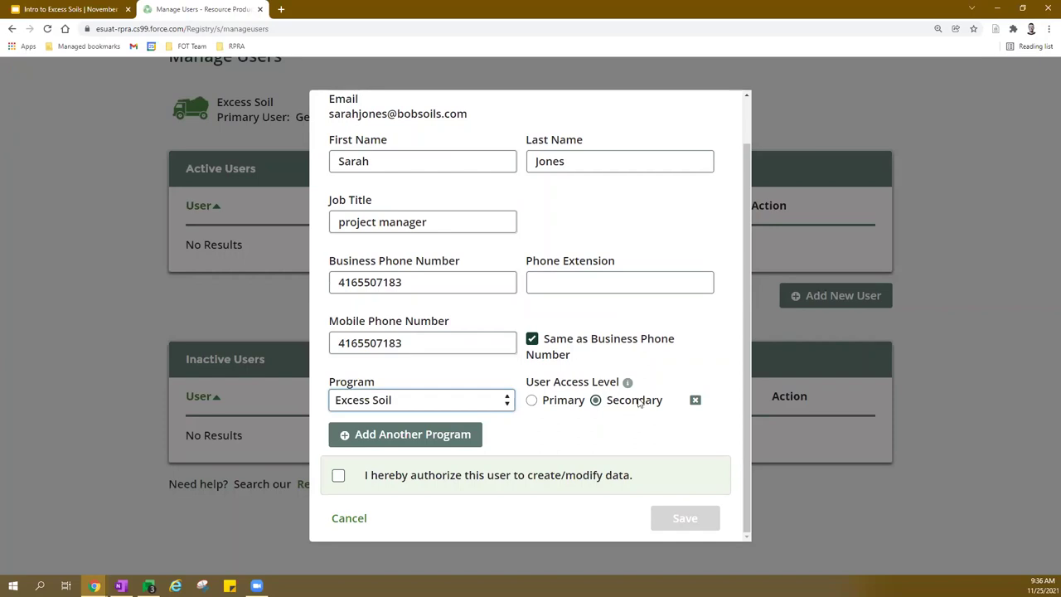
{"action": "left_click", "coordinate": [338, 475]}
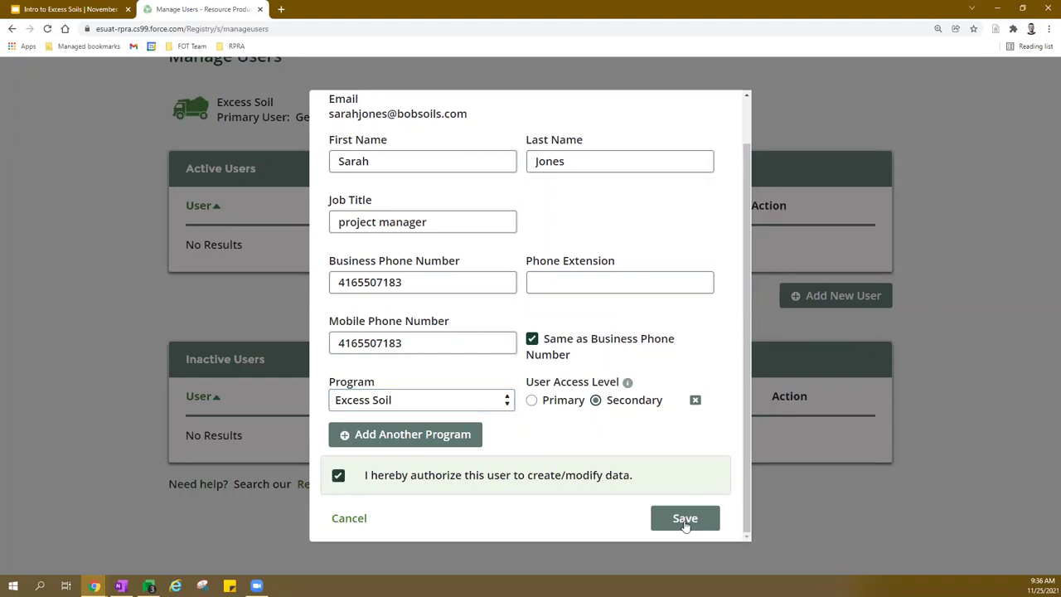
{"action": "left_click", "coordinate": [685, 519]}
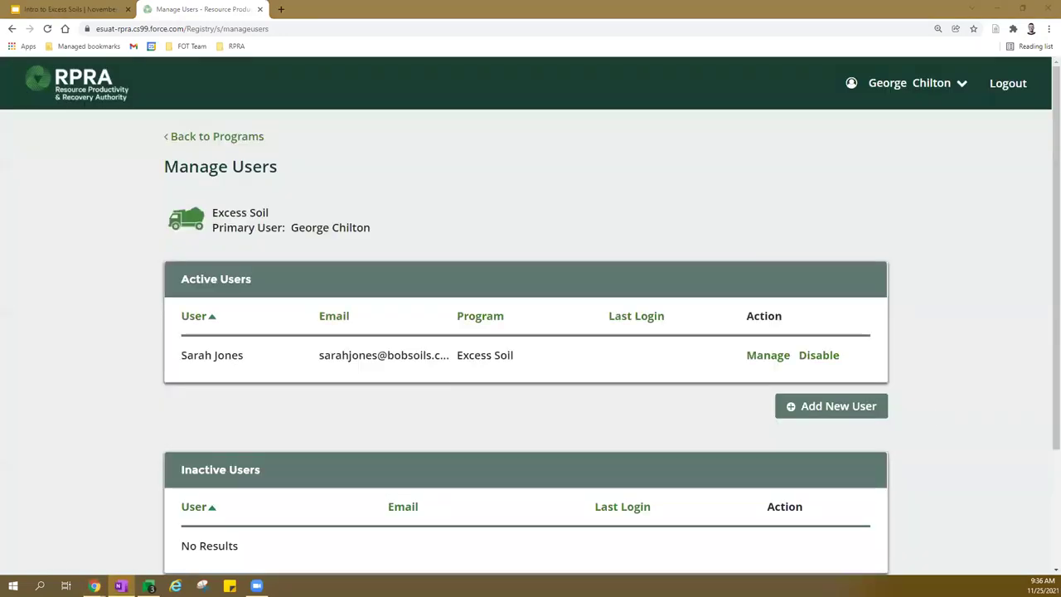
{"action": "scroll", "coordinate": [498, 369], "scroll_direction": "down", "scroll_amount": 1}
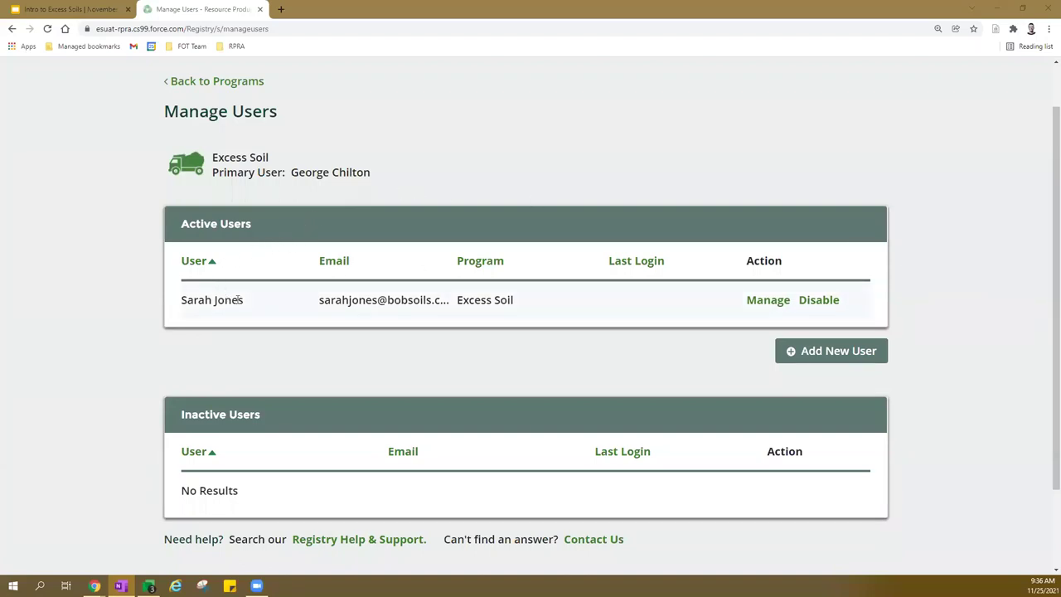
{"action": "left_click", "coordinate": [769, 302]}
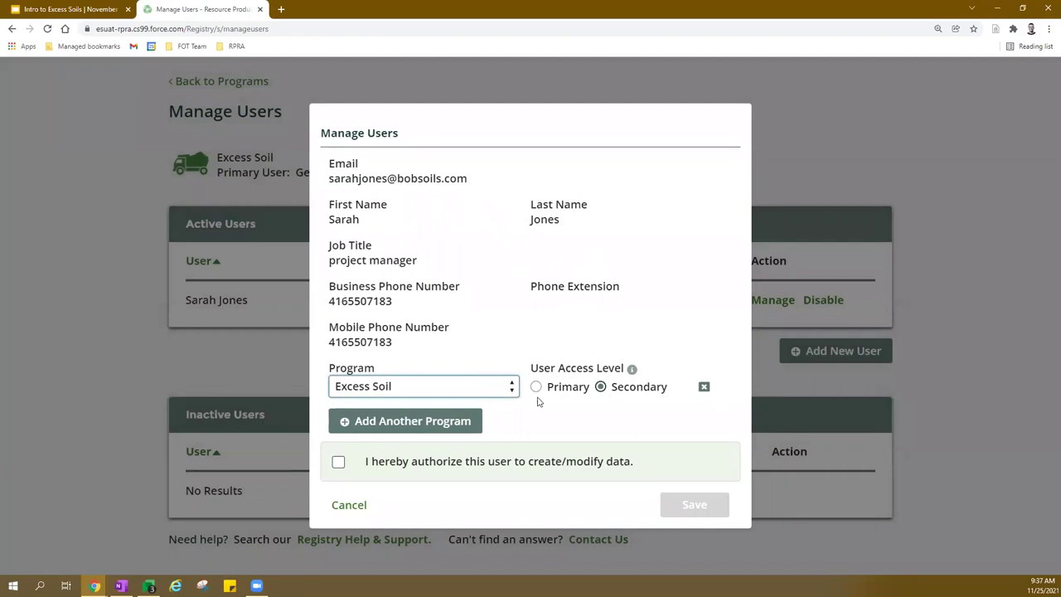
{"action": "left_click", "coordinate": [355, 507]}
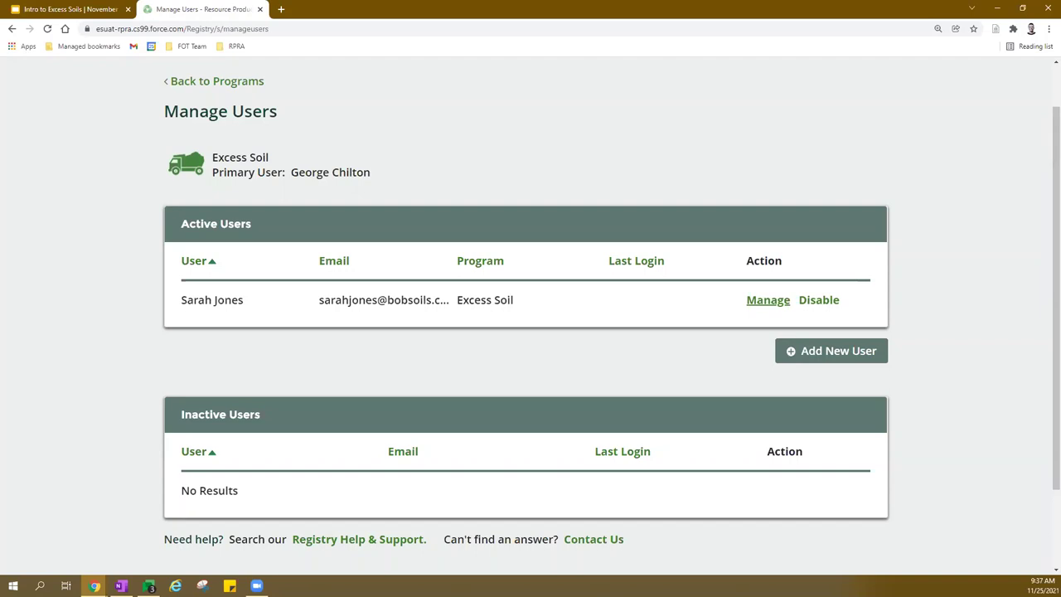
{"action": "scroll", "coordinate": [658, 265], "scroll_direction": "up", "scroll_amount": 1}
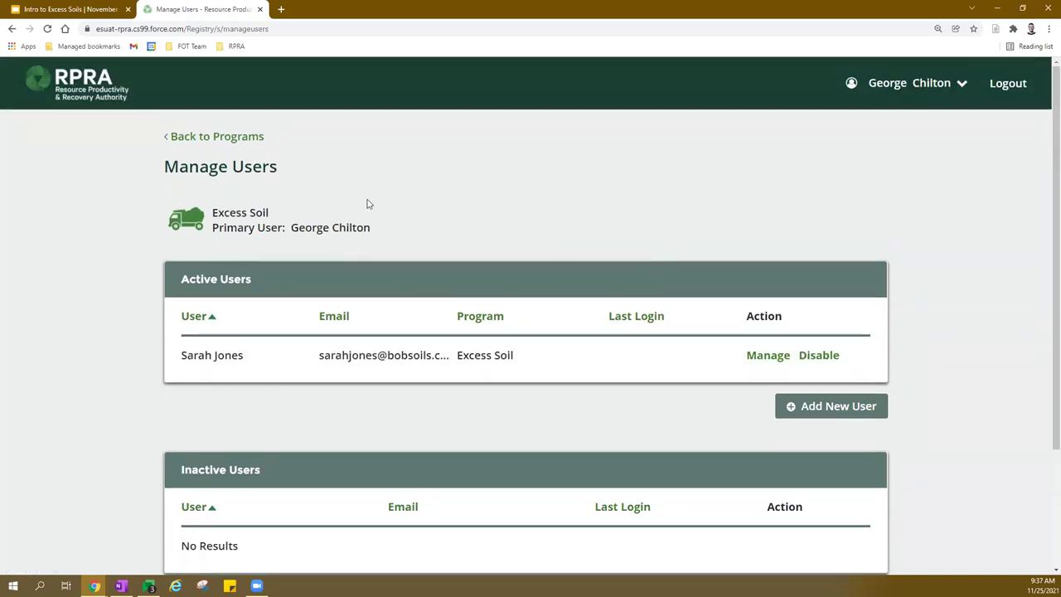
Return to Programs, open the Excess Soil homepage, and sort notices by Last Updated On.
{"action": "left_click", "coordinate": [204, 140]}
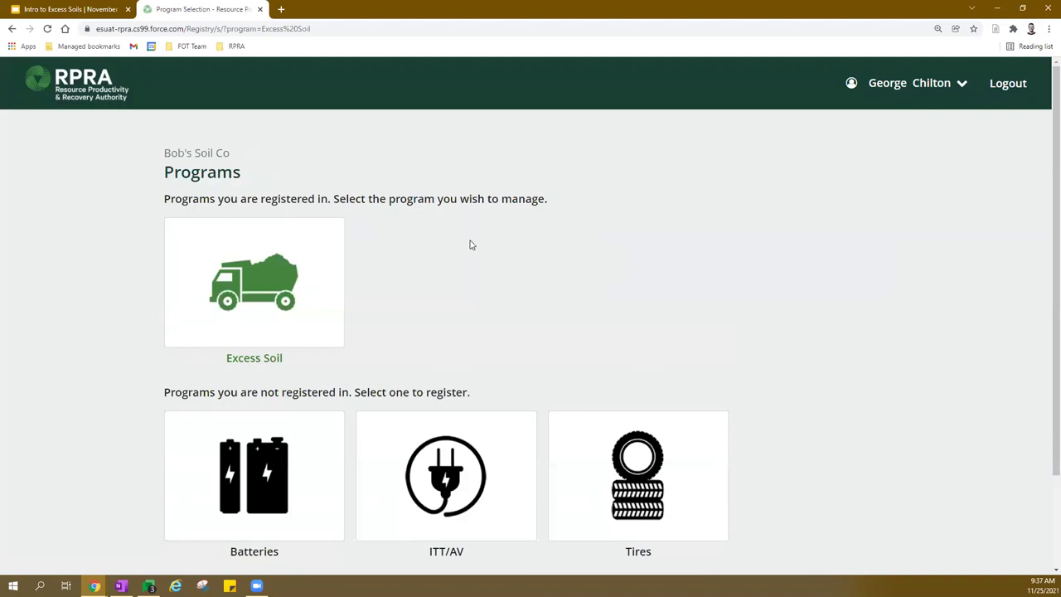
{"action": "scroll", "coordinate": [320, 273], "scroll_direction": "down", "scroll_amount": 1}
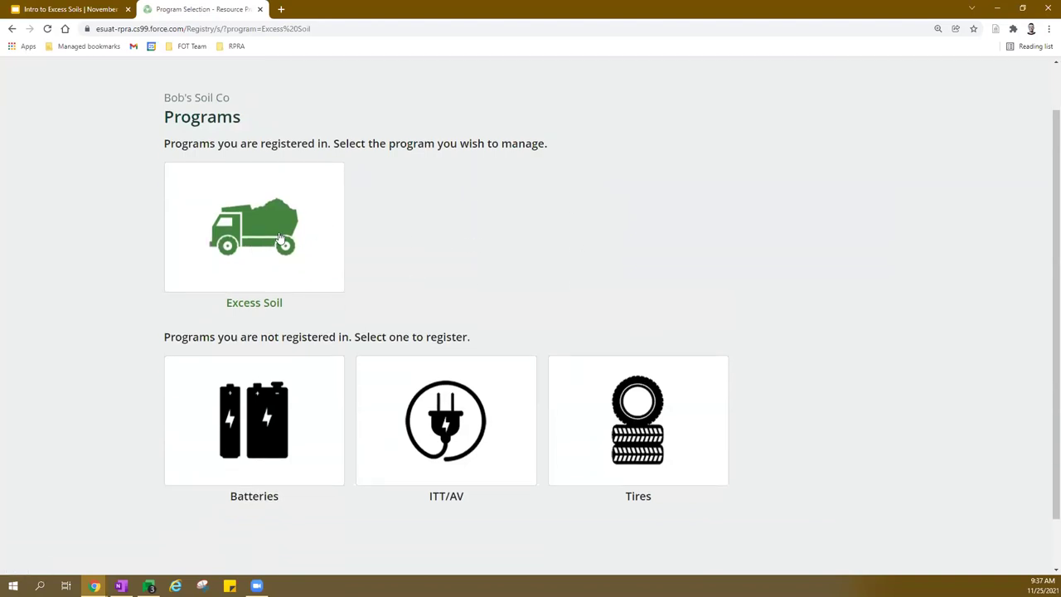
{"action": "left_click", "coordinate": [280, 241]}
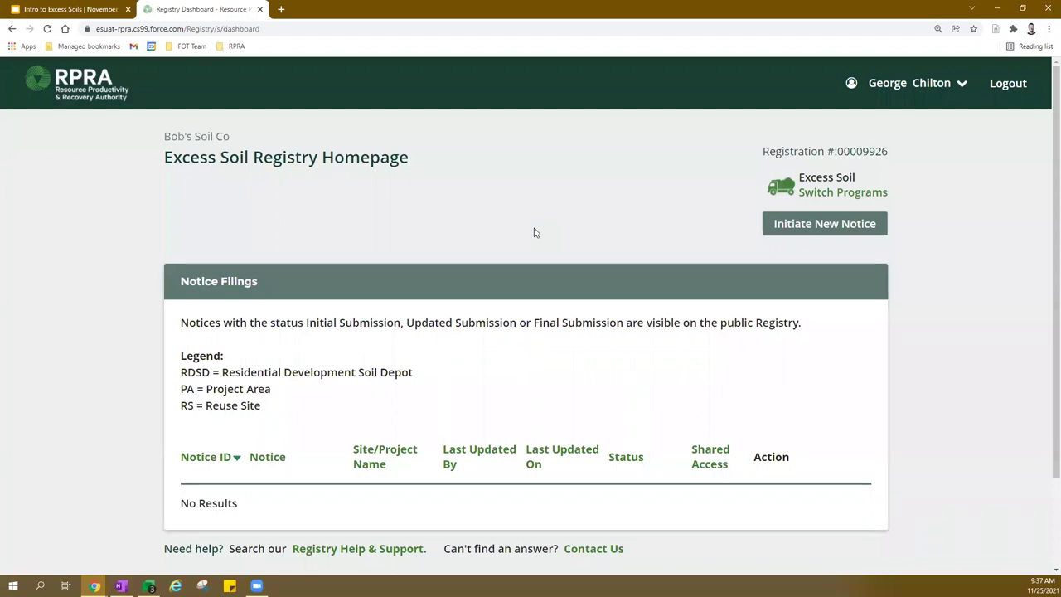
{"action": "scroll", "coordinate": [390, 334], "scroll_direction": "down", "scroll_amount": 1}
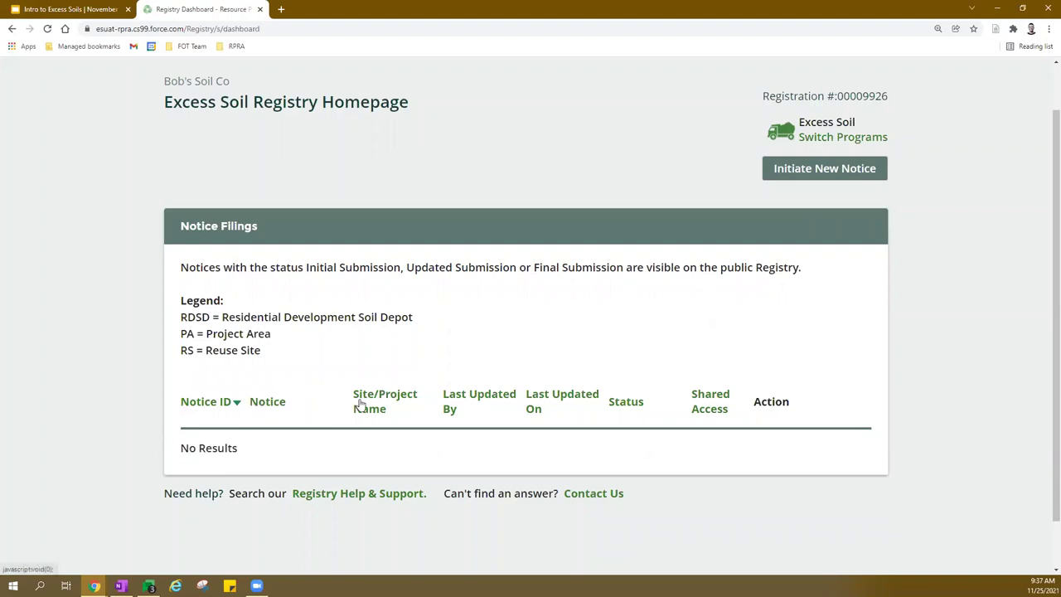
{"action": "left_click", "coordinate": [539, 401]}
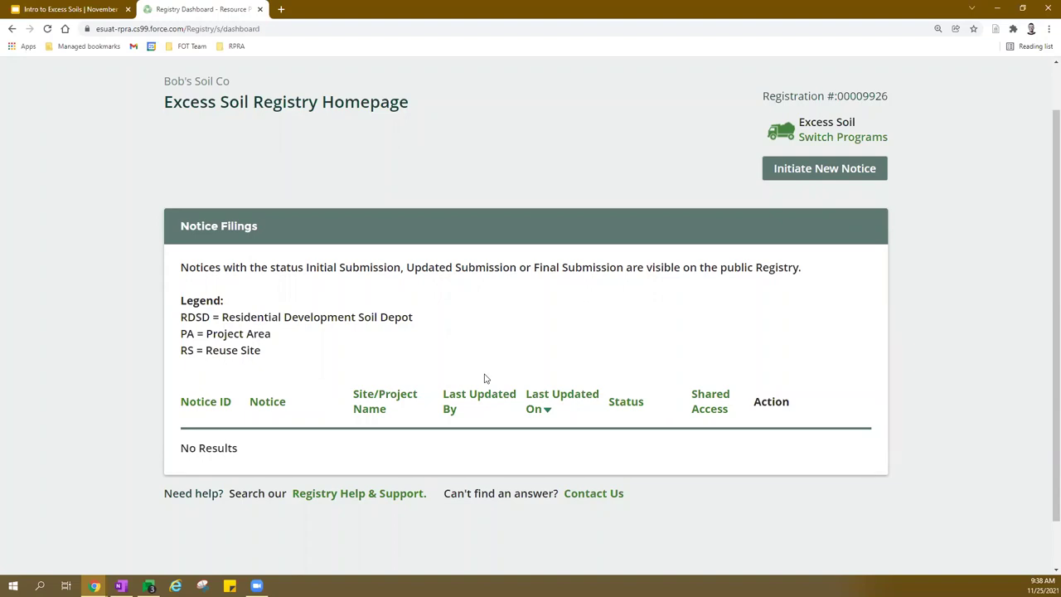
{"action": "scroll", "coordinate": [703, 303], "scroll_direction": "up", "scroll_amount": 1}
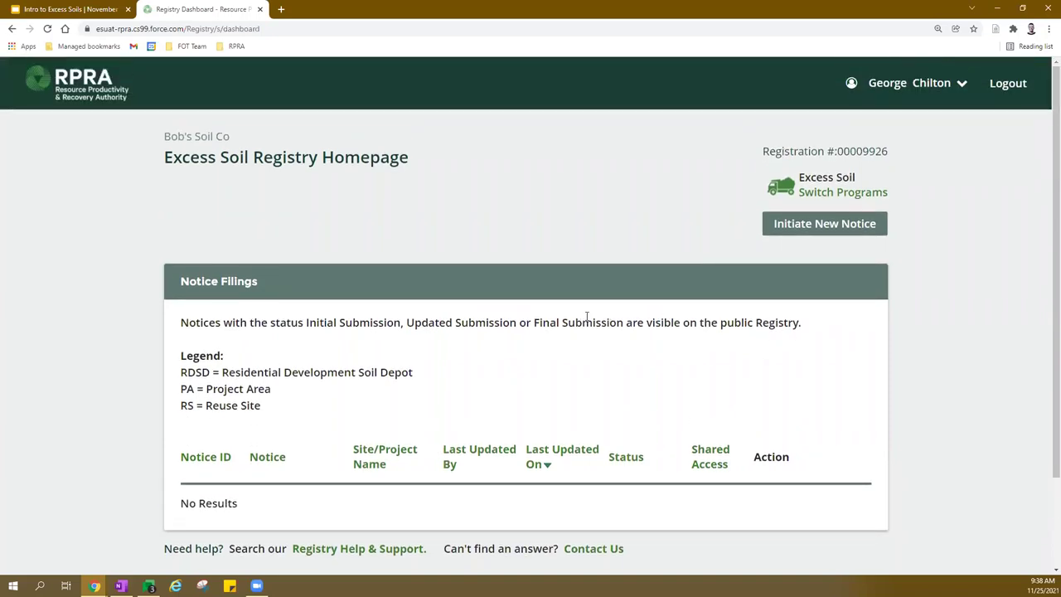
Initiate a new Residential Development Soil Depot Notice, accepting the false-information warning.
{"action": "left_click", "coordinate": [815, 228]}
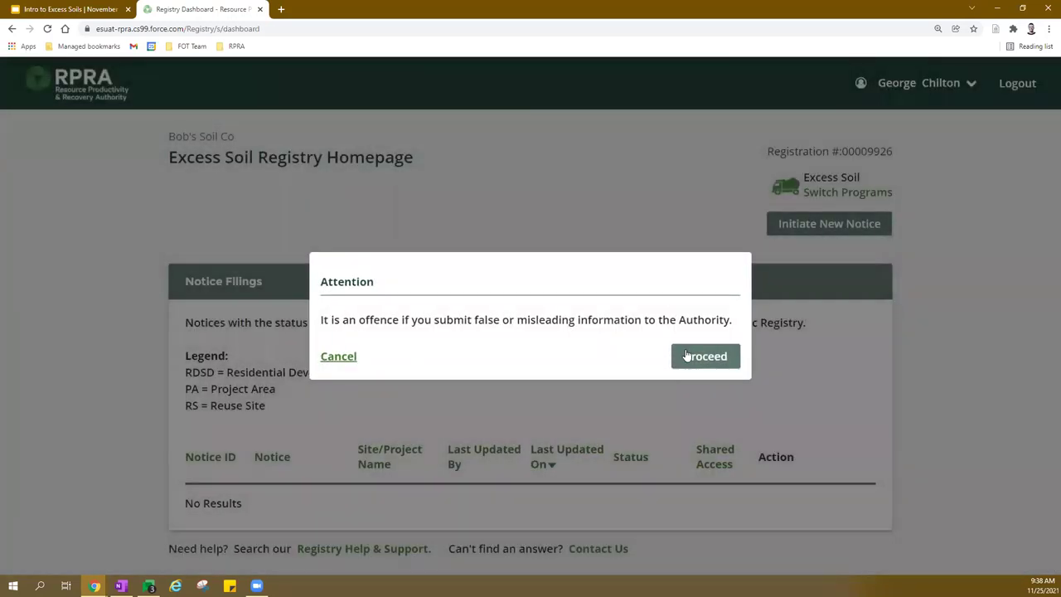
{"action": "left_click", "coordinate": [705, 356]}
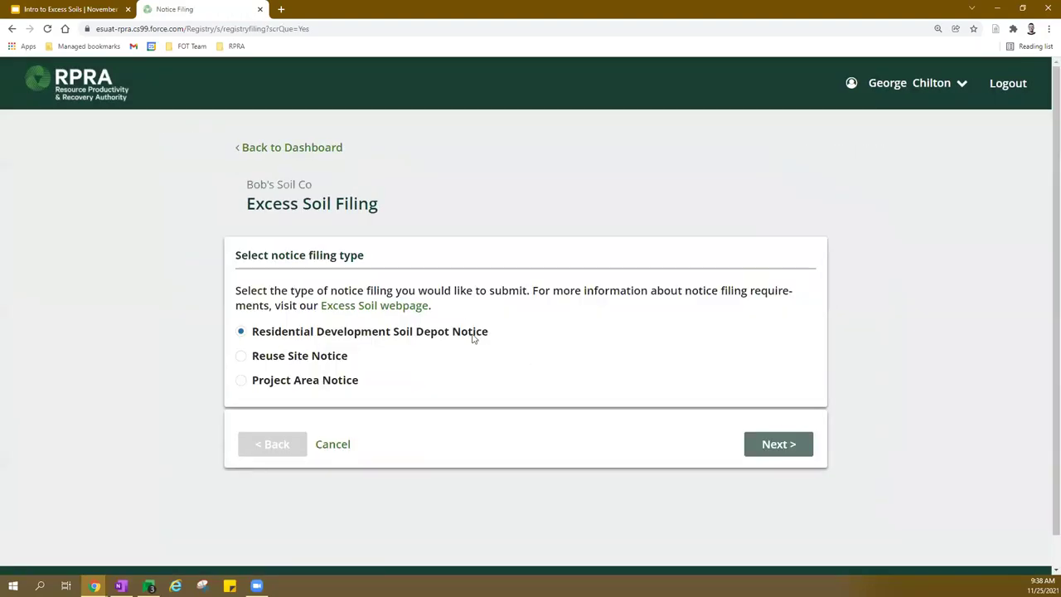
{"action": "scroll", "coordinate": [452, 295], "scroll_direction": "down", "scroll_amount": 1}
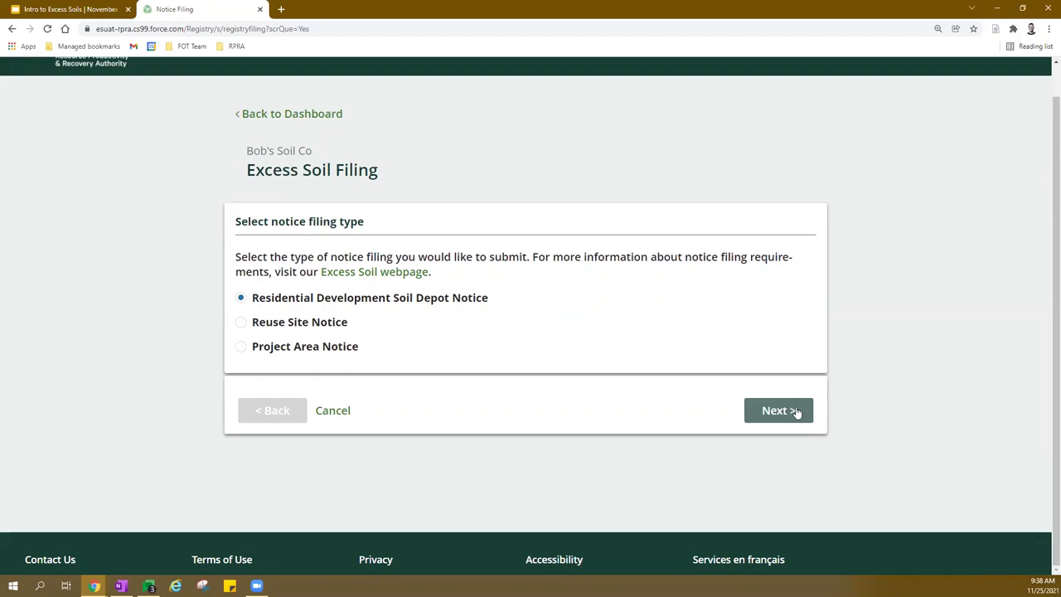
{"action": "left_click", "coordinate": [796, 412]}
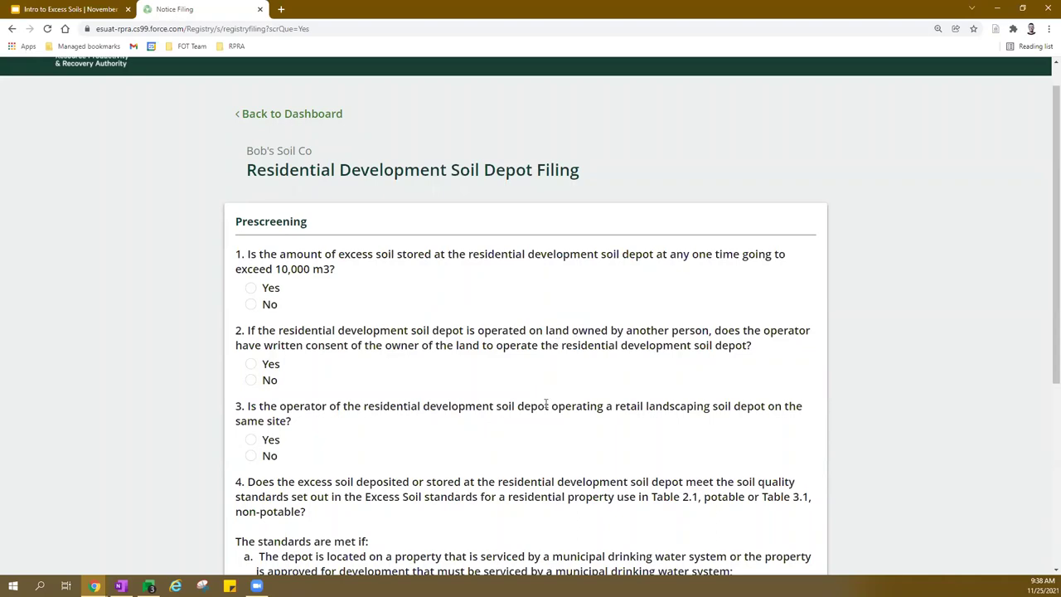
Answer the four prescreening questions No, Yes, No, Yes, certify them, and continue.
{"action": "scroll", "coordinate": [539, 398], "scroll_direction": "down", "scroll_amount": 3}
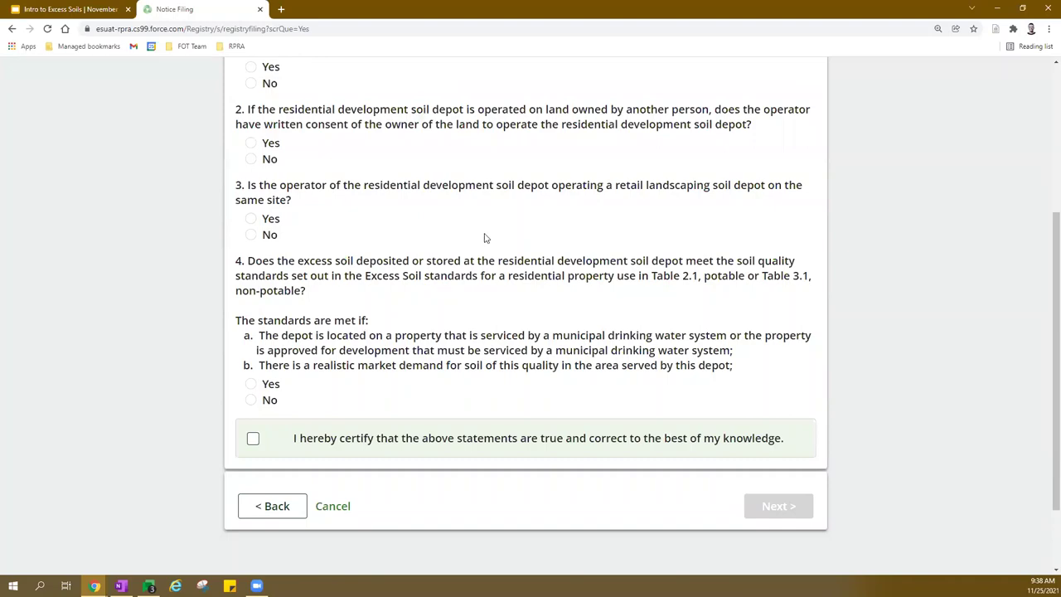
{"action": "scroll", "coordinate": [473, 238], "scroll_direction": "up", "scroll_amount": 1}
{"action": "scroll", "coordinate": [469, 237], "scroll_direction": "up", "scroll_amount": 2}
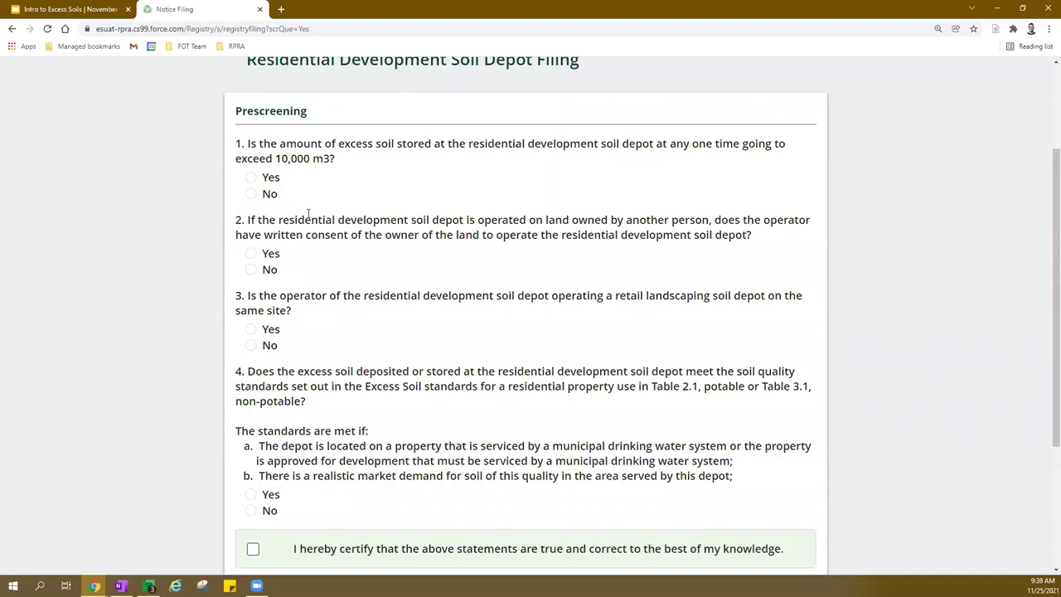
{"action": "left_click", "coordinate": [252, 195]}
{"action": "left_click", "coordinate": [252, 254]}
{"action": "left_click", "coordinate": [252, 346]}
{"action": "left_click", "coordinate": [252, 495]}
{"action": "scroll", "coordinate": [379, 406], "scroll_direction": "down", "scroll_amount": 1}
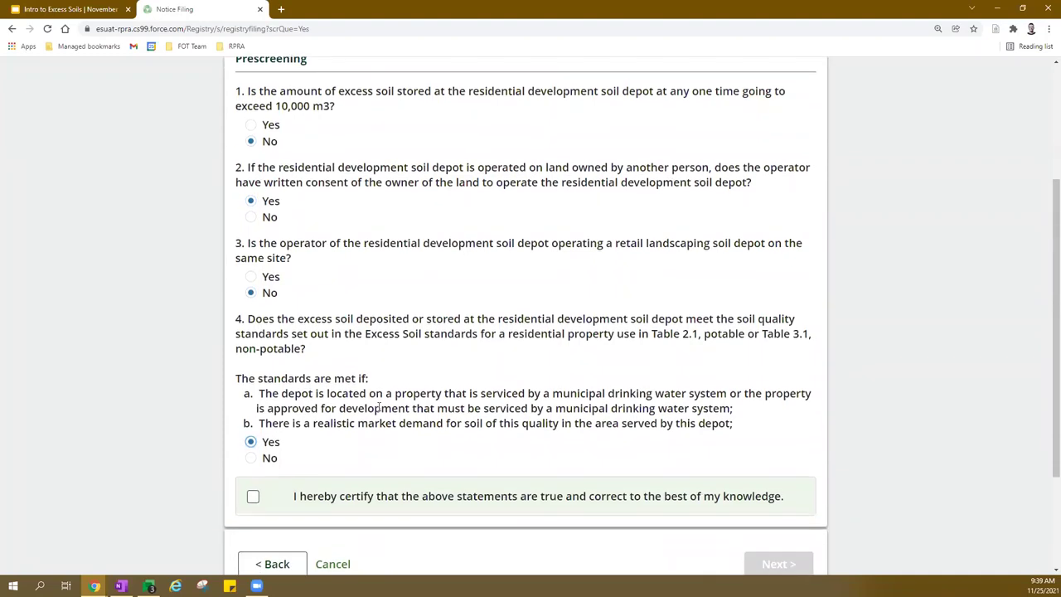
{"action": "left_click", "coordinate": [254, 494]}
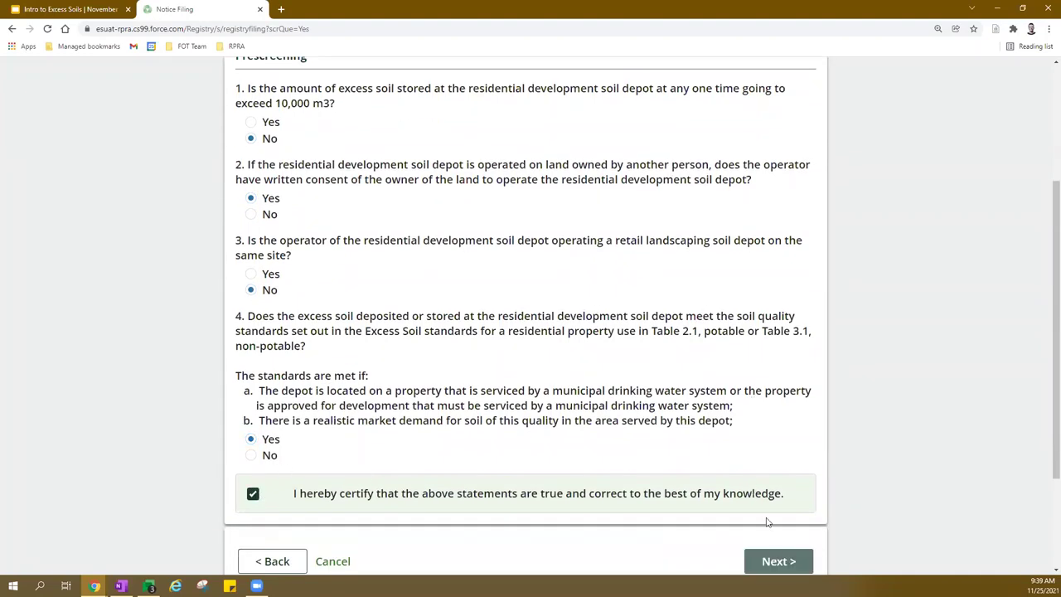
{"action": "left_click", "coordinate": [774, 560]}
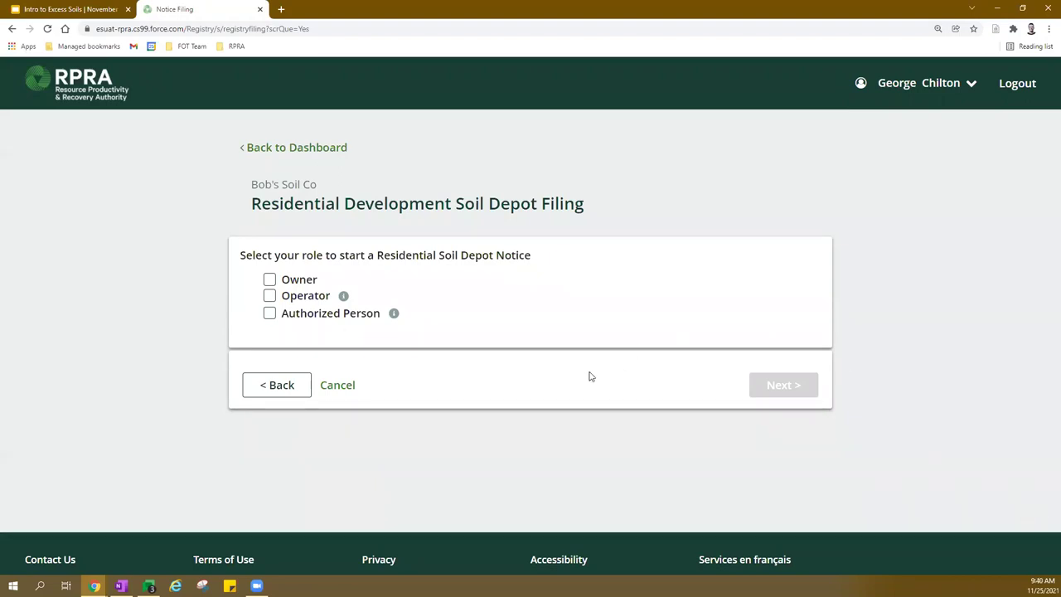
Select Owner as the filing role and advance to the Notice Access step.
{"action": "left_click", "coordinate": [271, 281]}
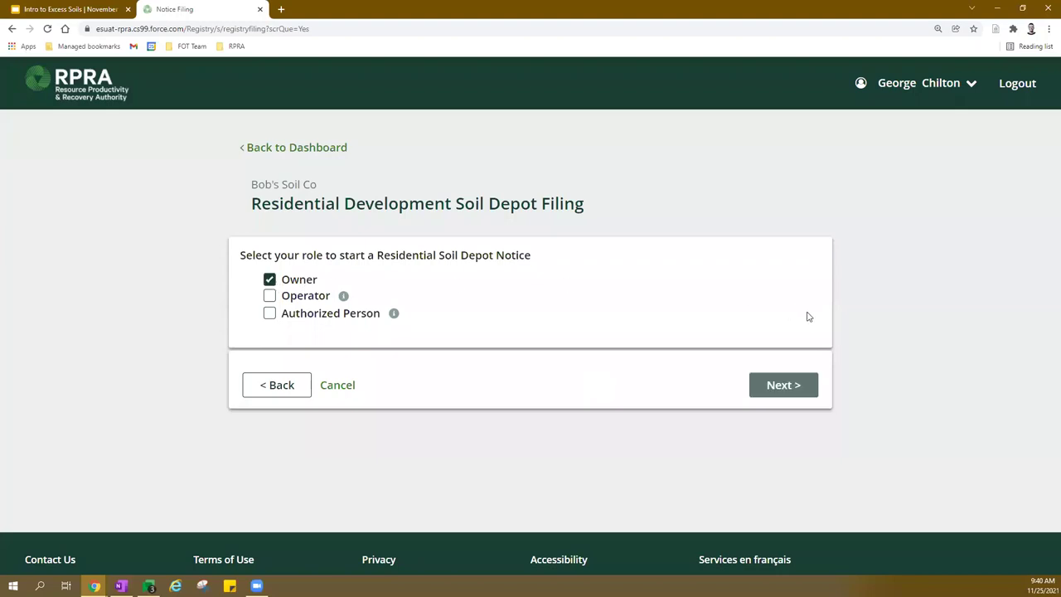
{"action": "left_click", "coordinate": [783, 384]}
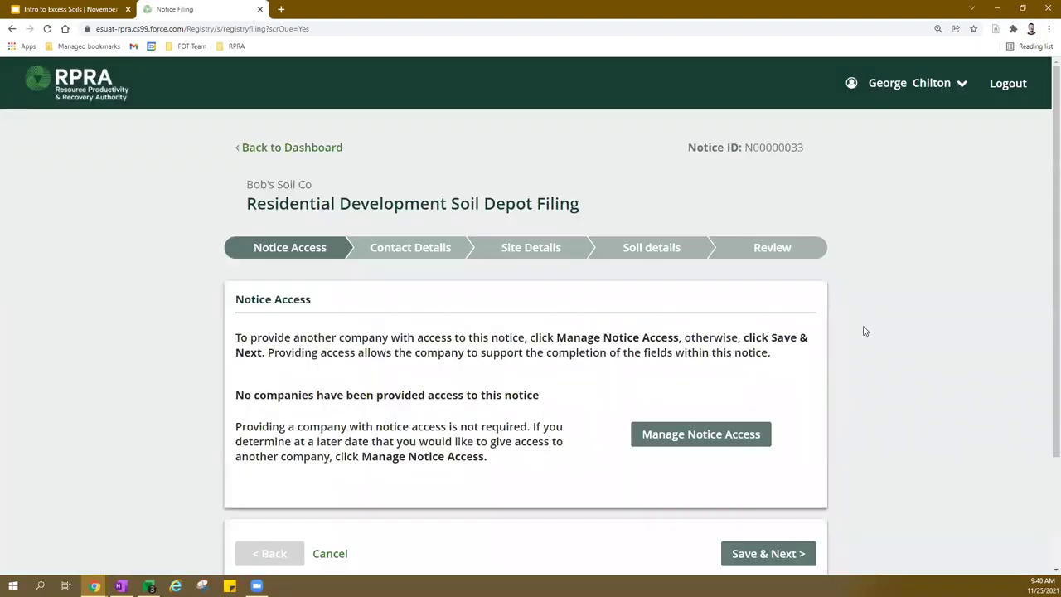
{"action": "scroll", "coordinate": [862, 320], "scroll_direction": "down", "scroll_amount": 1}
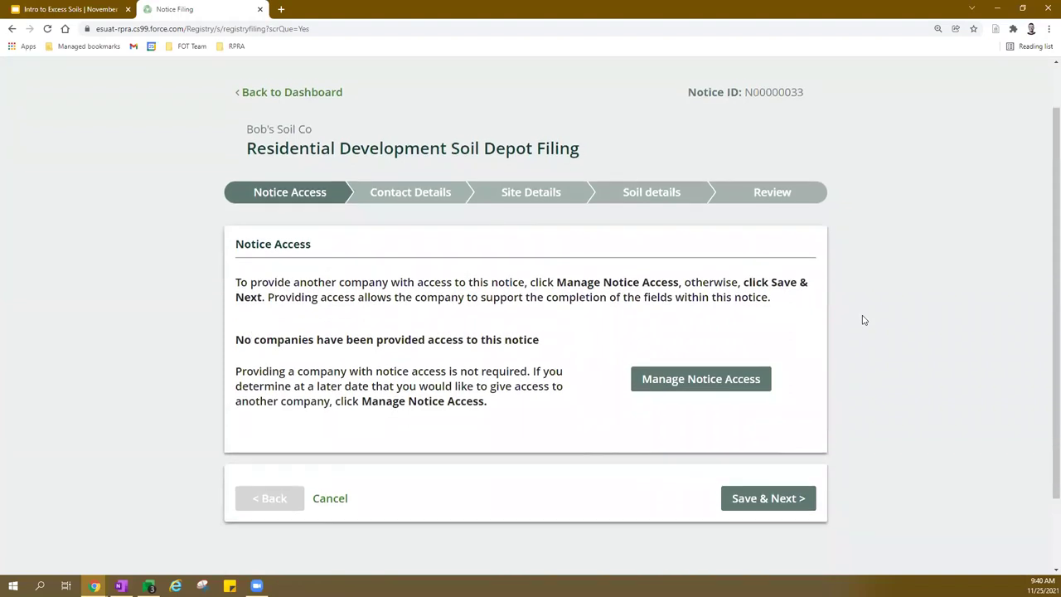